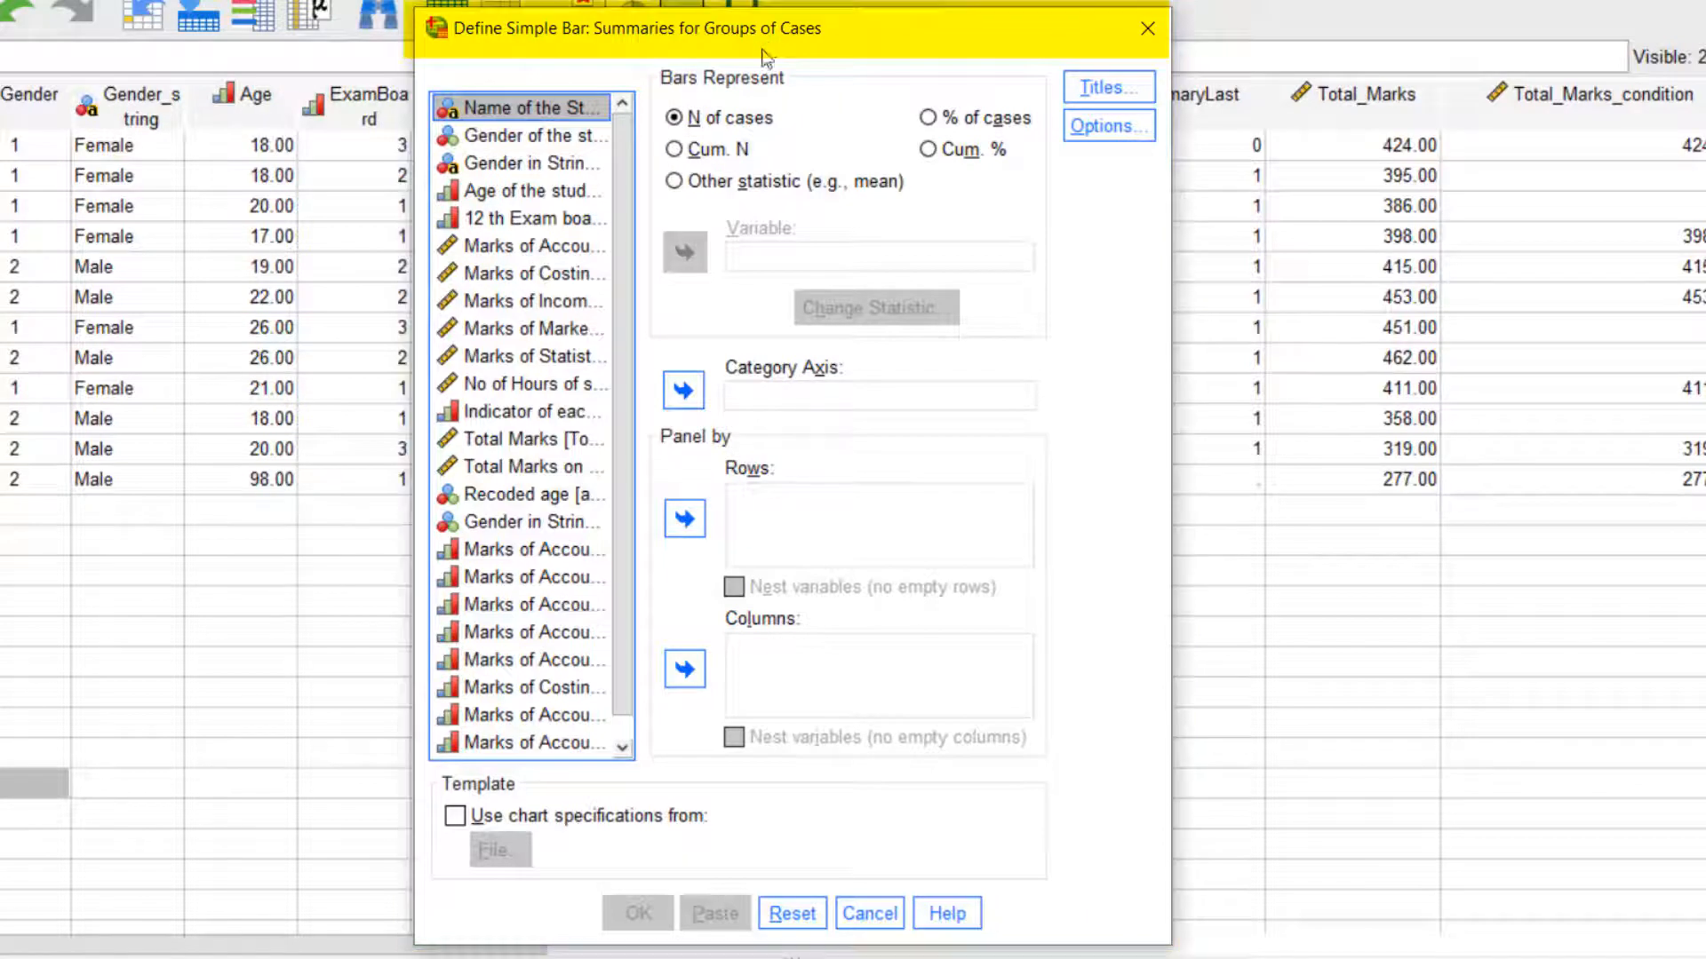
# Generate the simple bar chart with bars representing N of cases and 12 th Exam board as the category axis
pyautogui.click(741, 114)
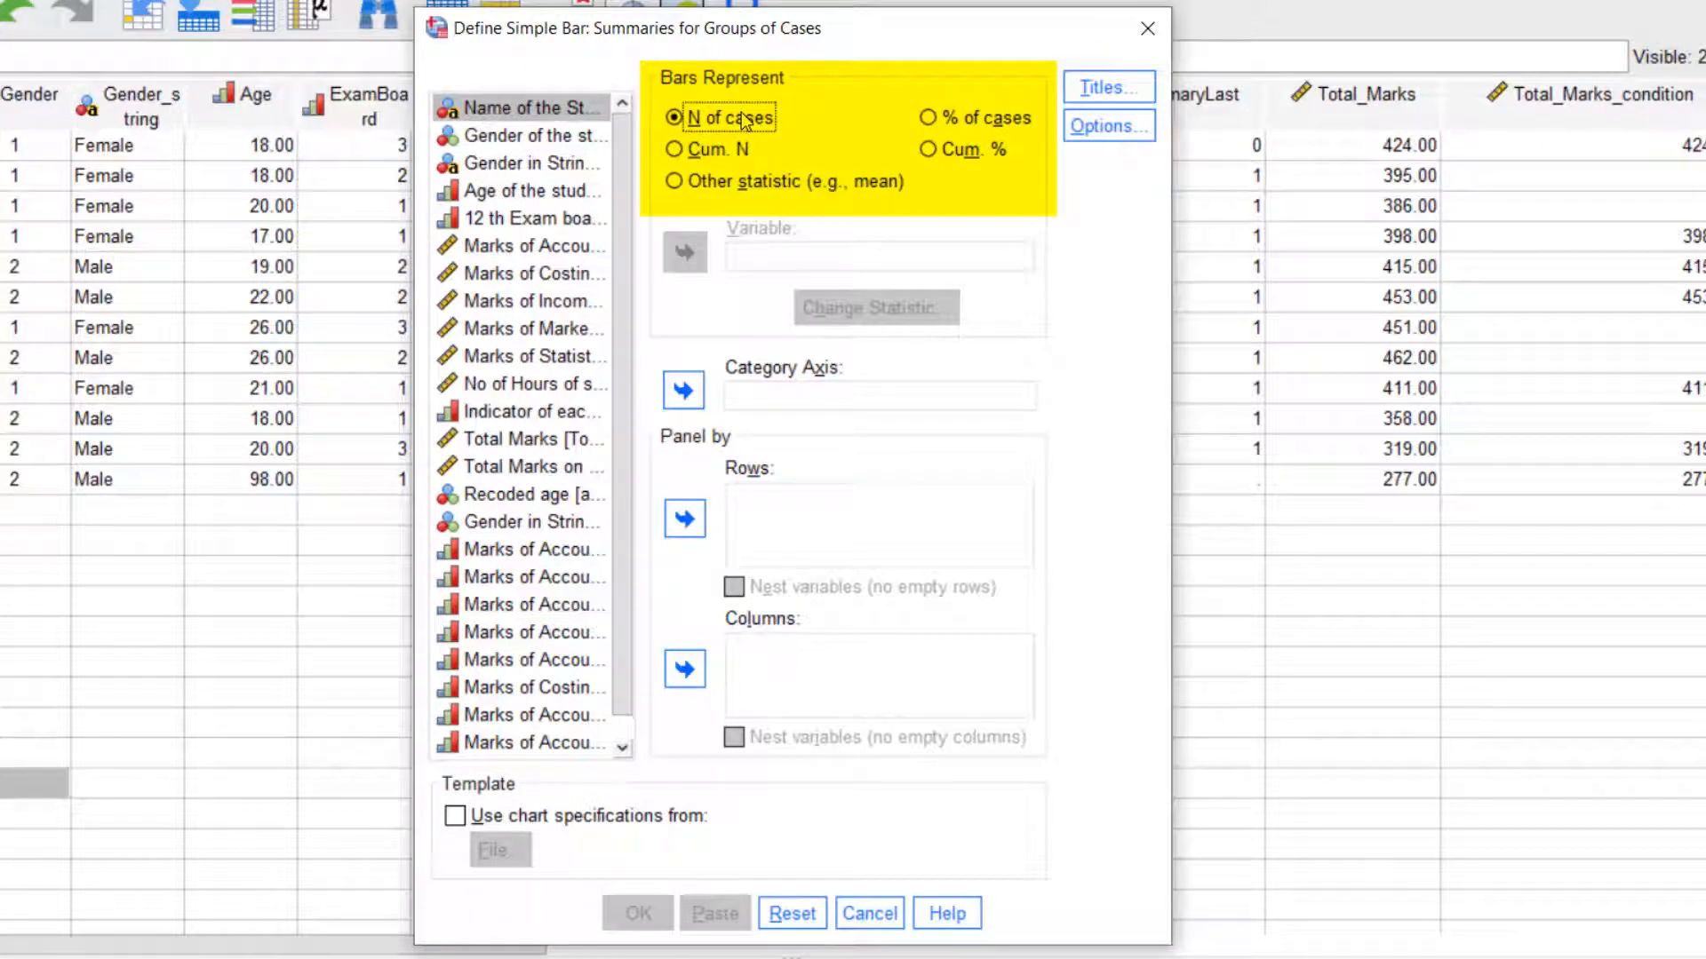
pyautogui.click(550, 221)
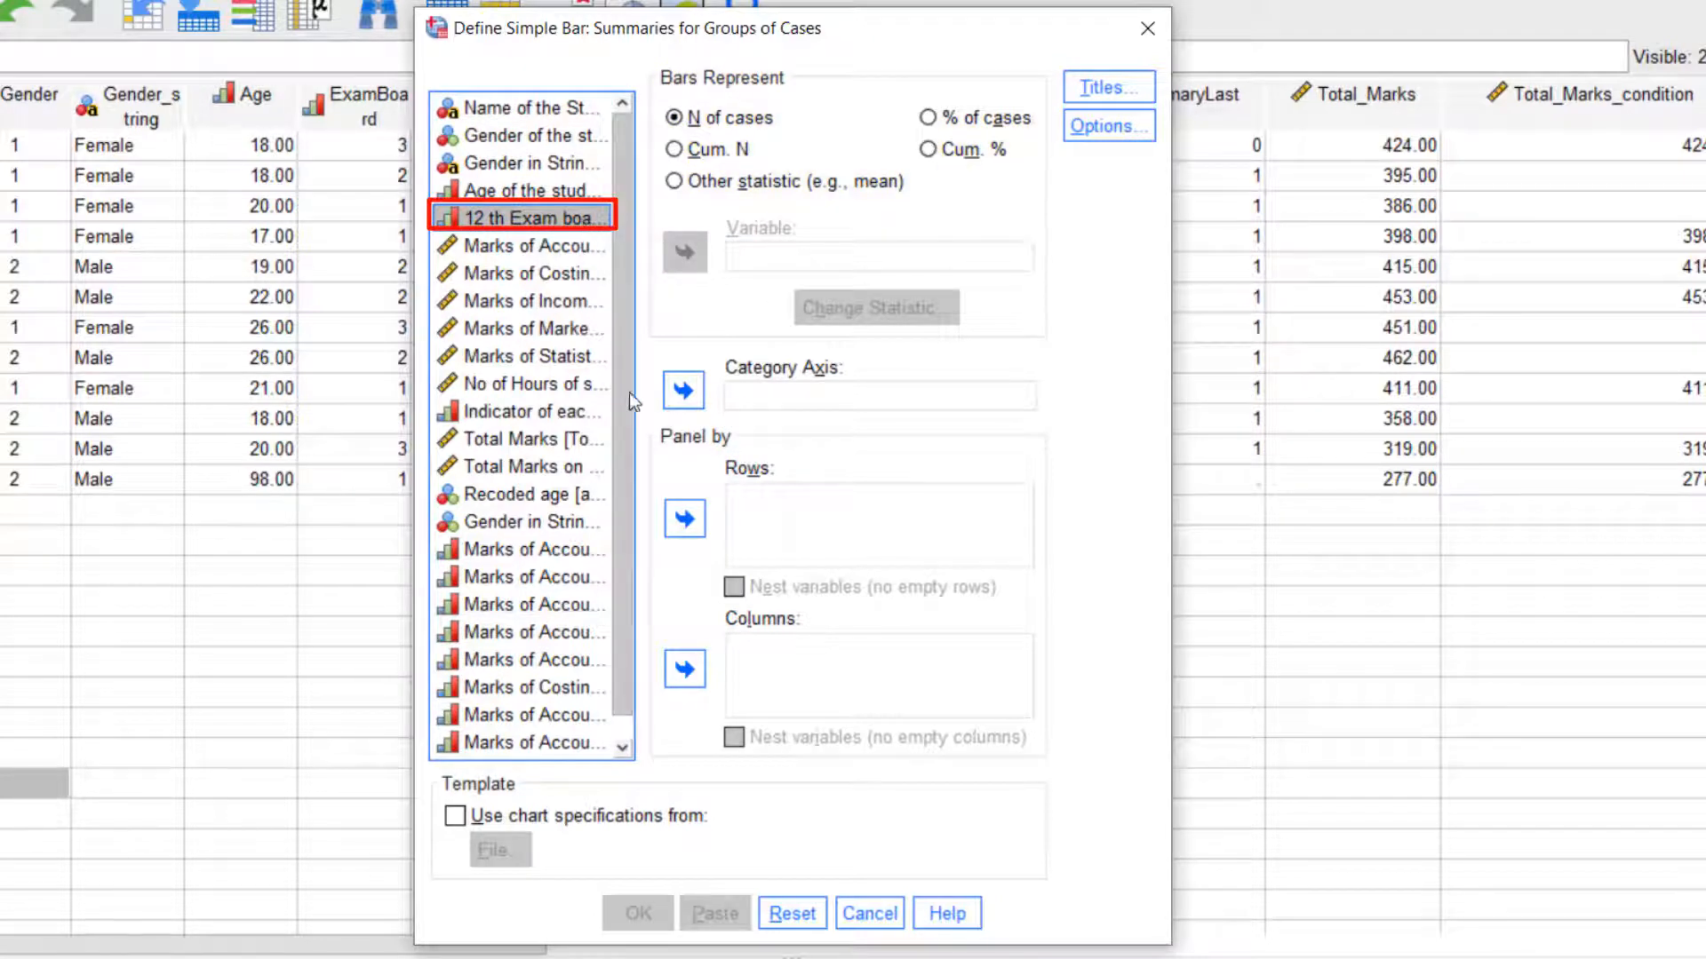
pyautogui.click(682, 391)
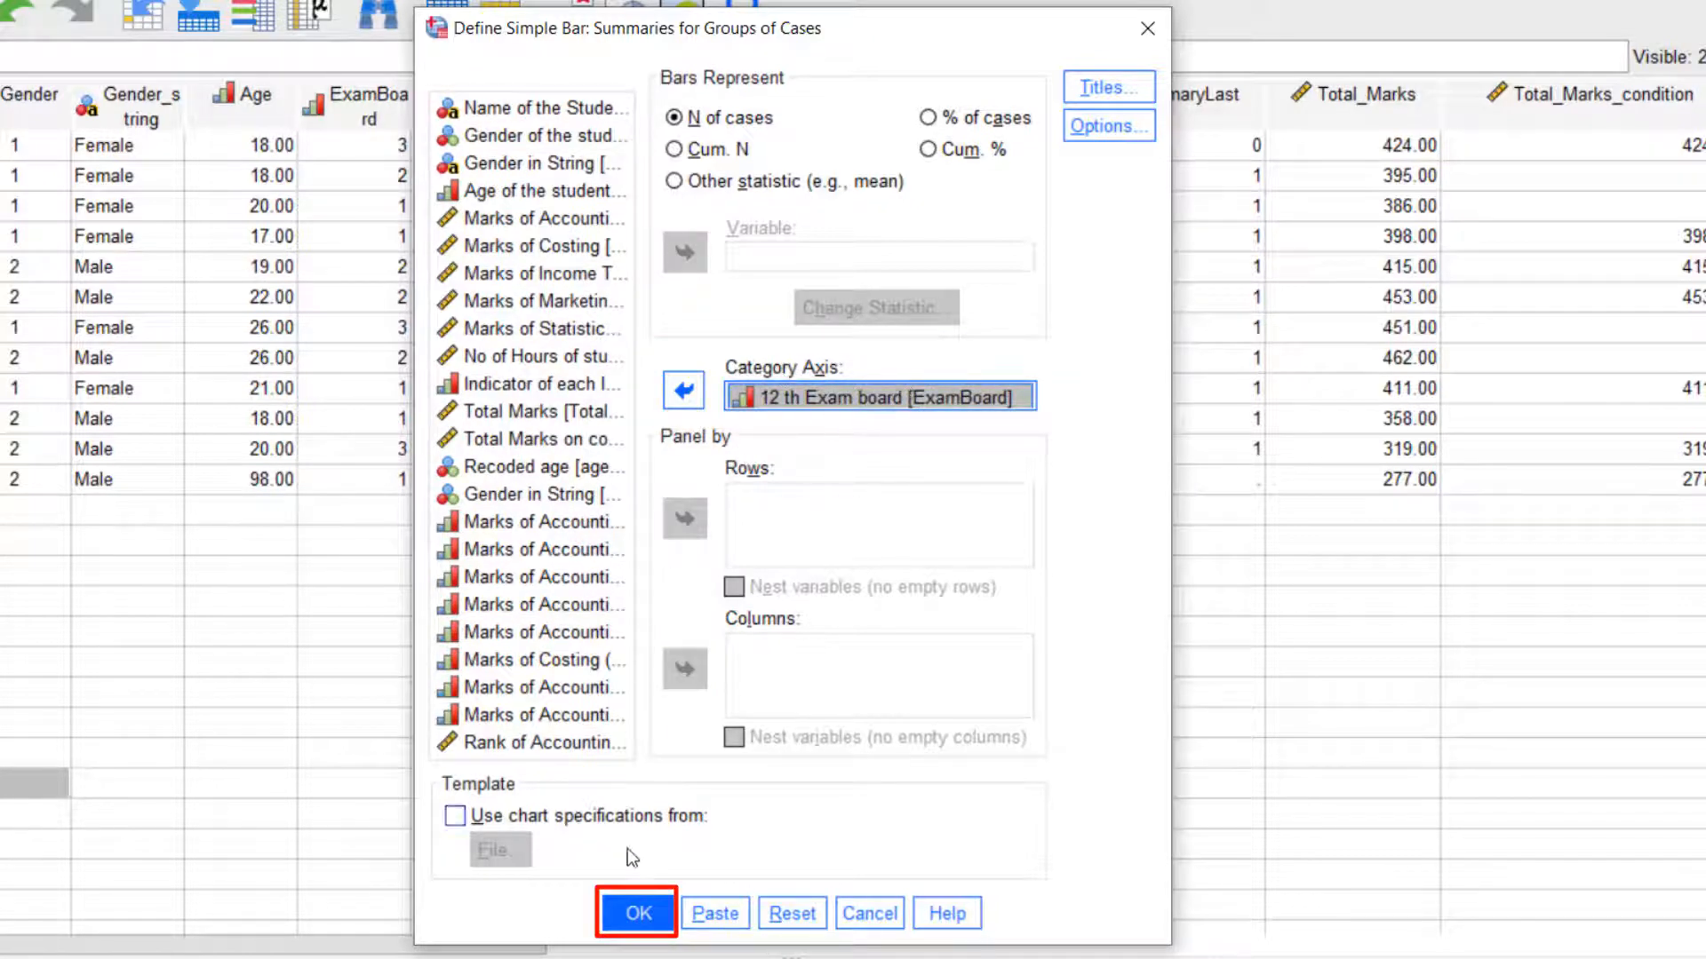
pyautogui.click(620, 908)
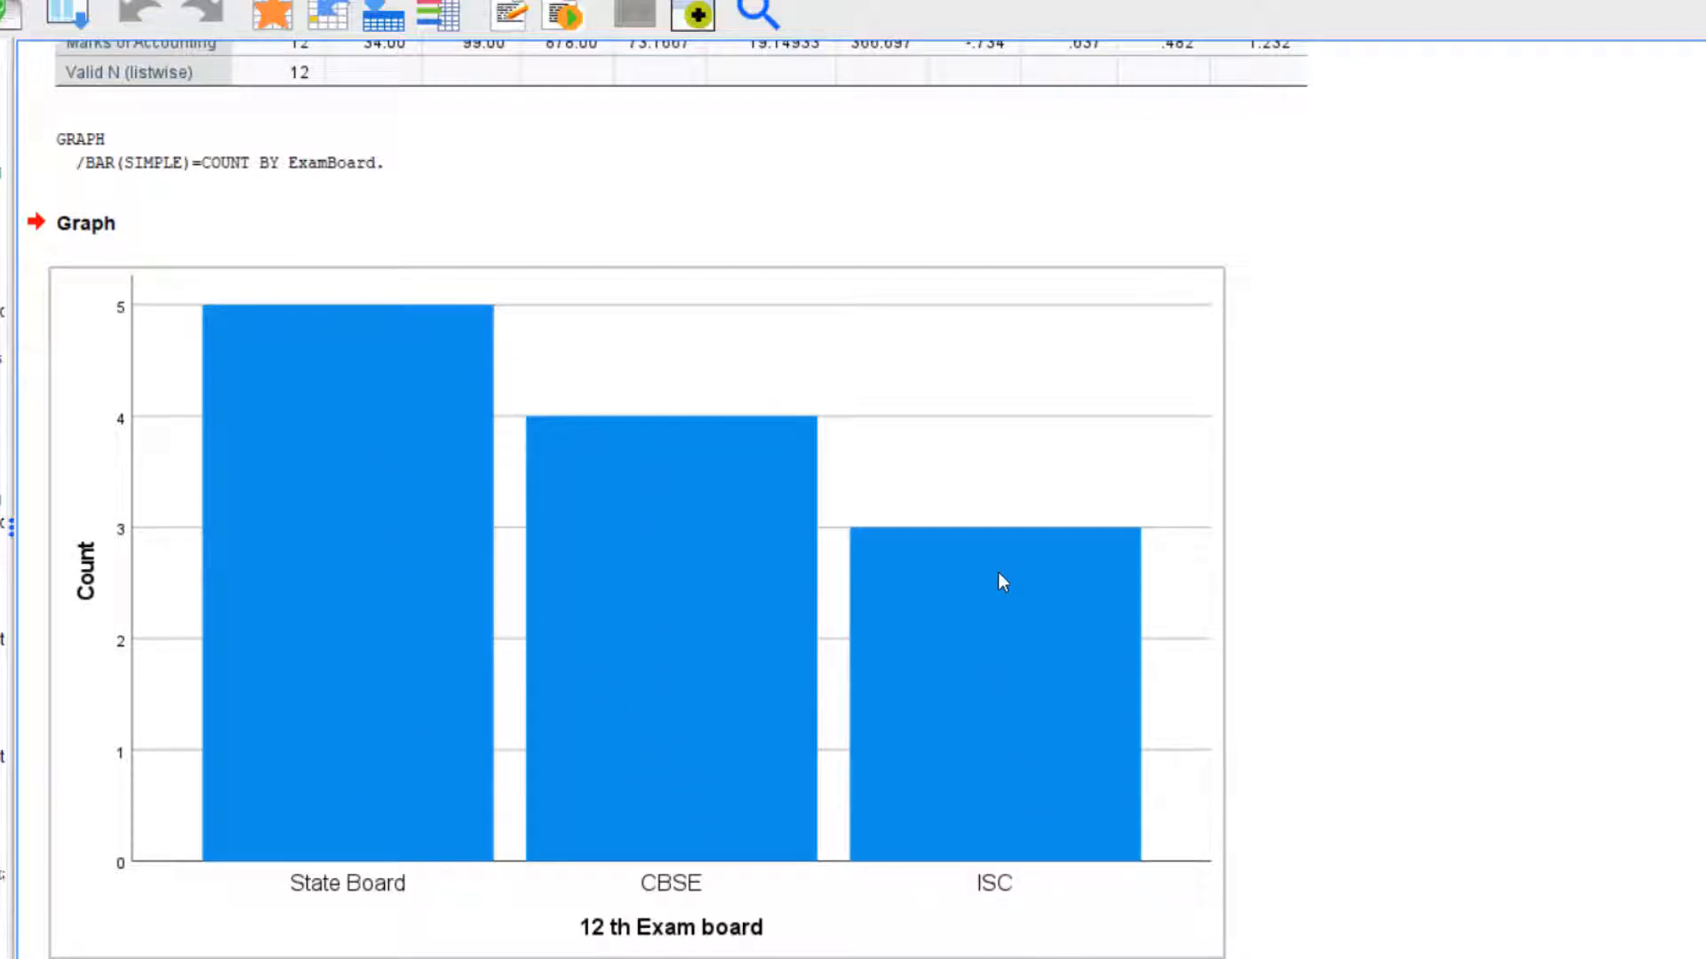
pyautogui.hotkey('alt', 'Tab')
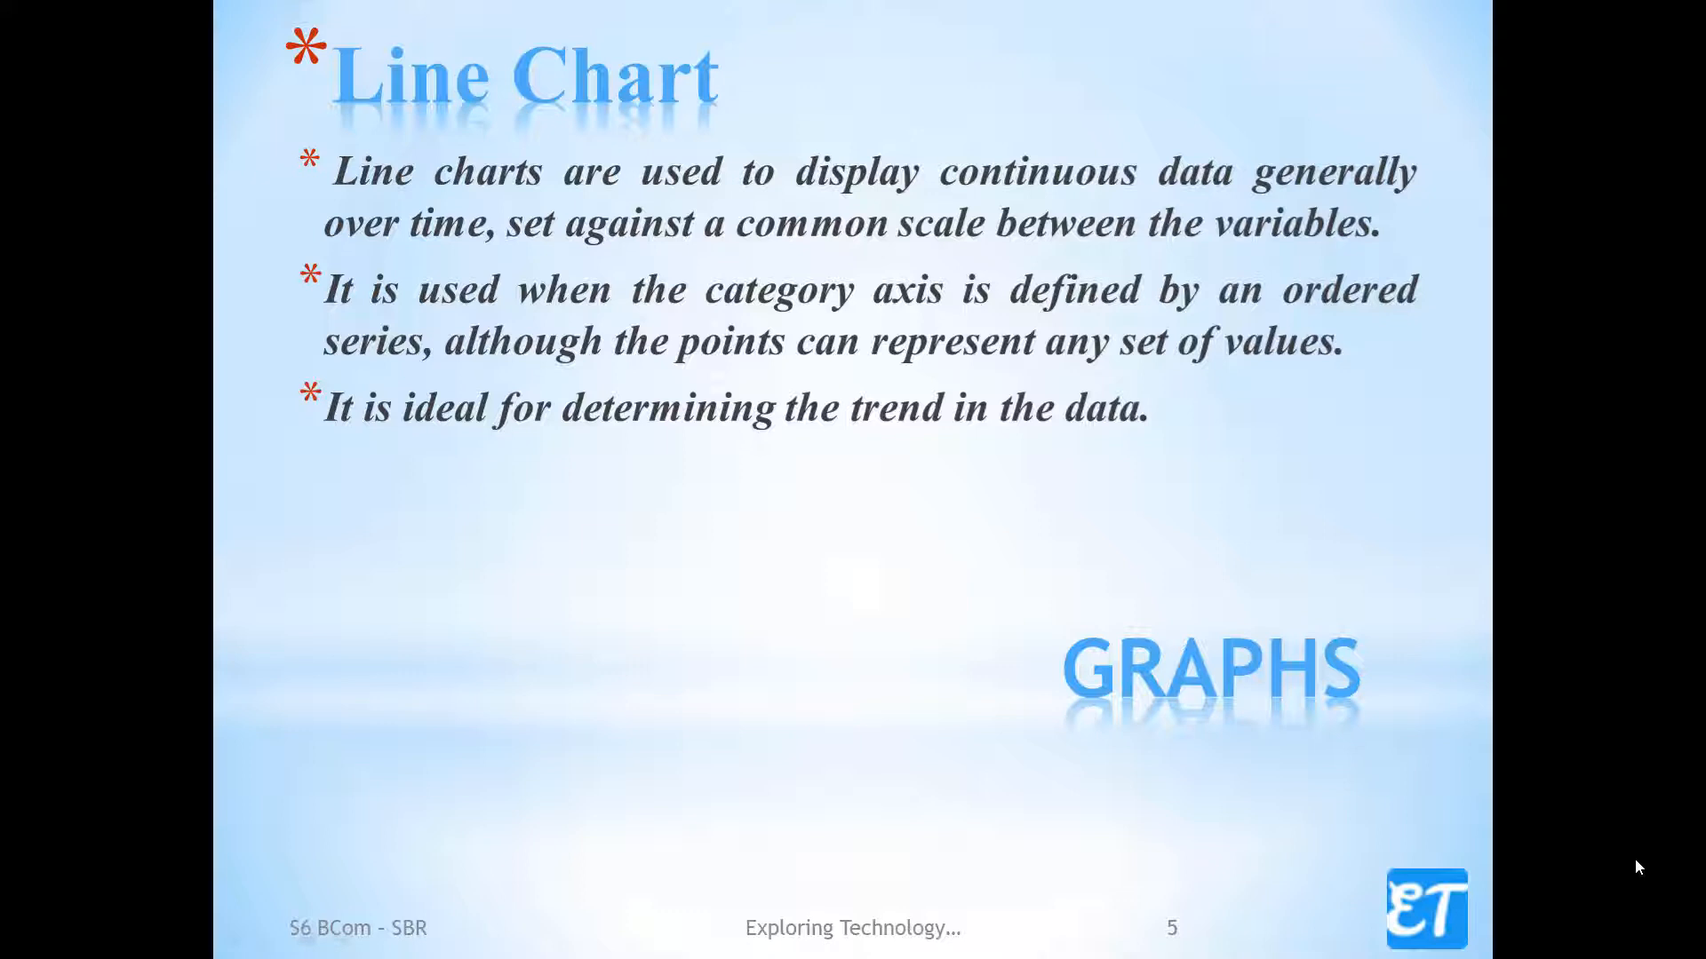
# Start defining a legacy multiple line chart based on values of individual cases from the Students.sav data
pyautogui.click(1675, 675)
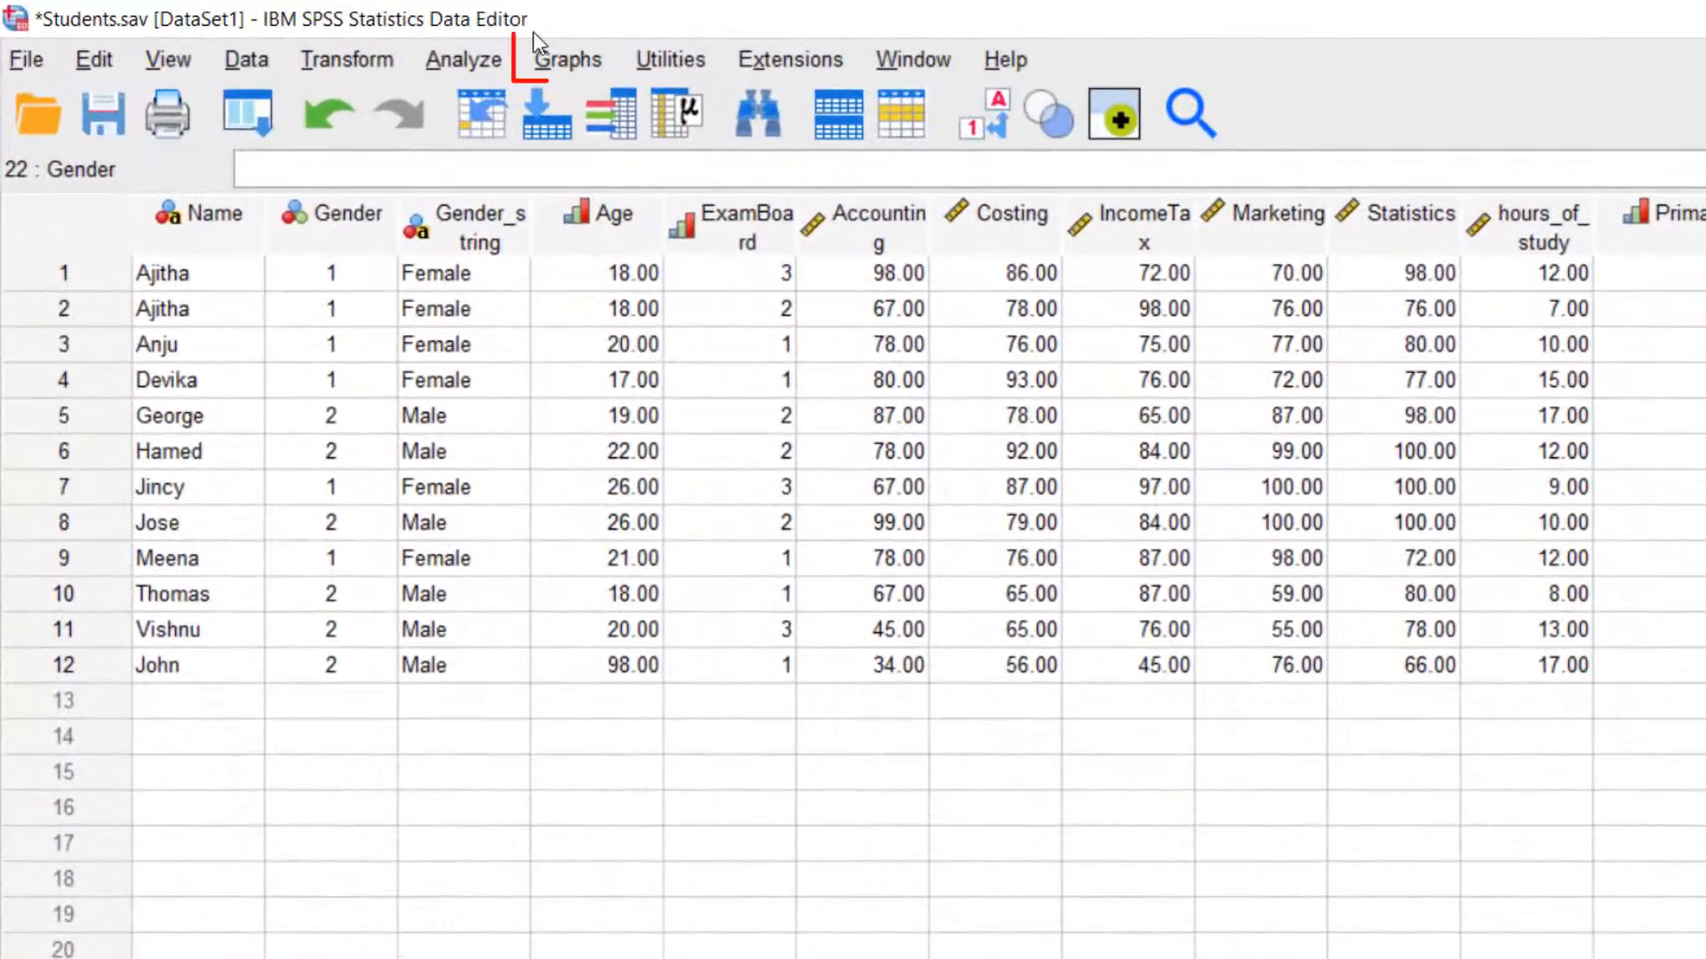
pyautogui.click(552, 58)
pyautogui.moveTo(641, 190)
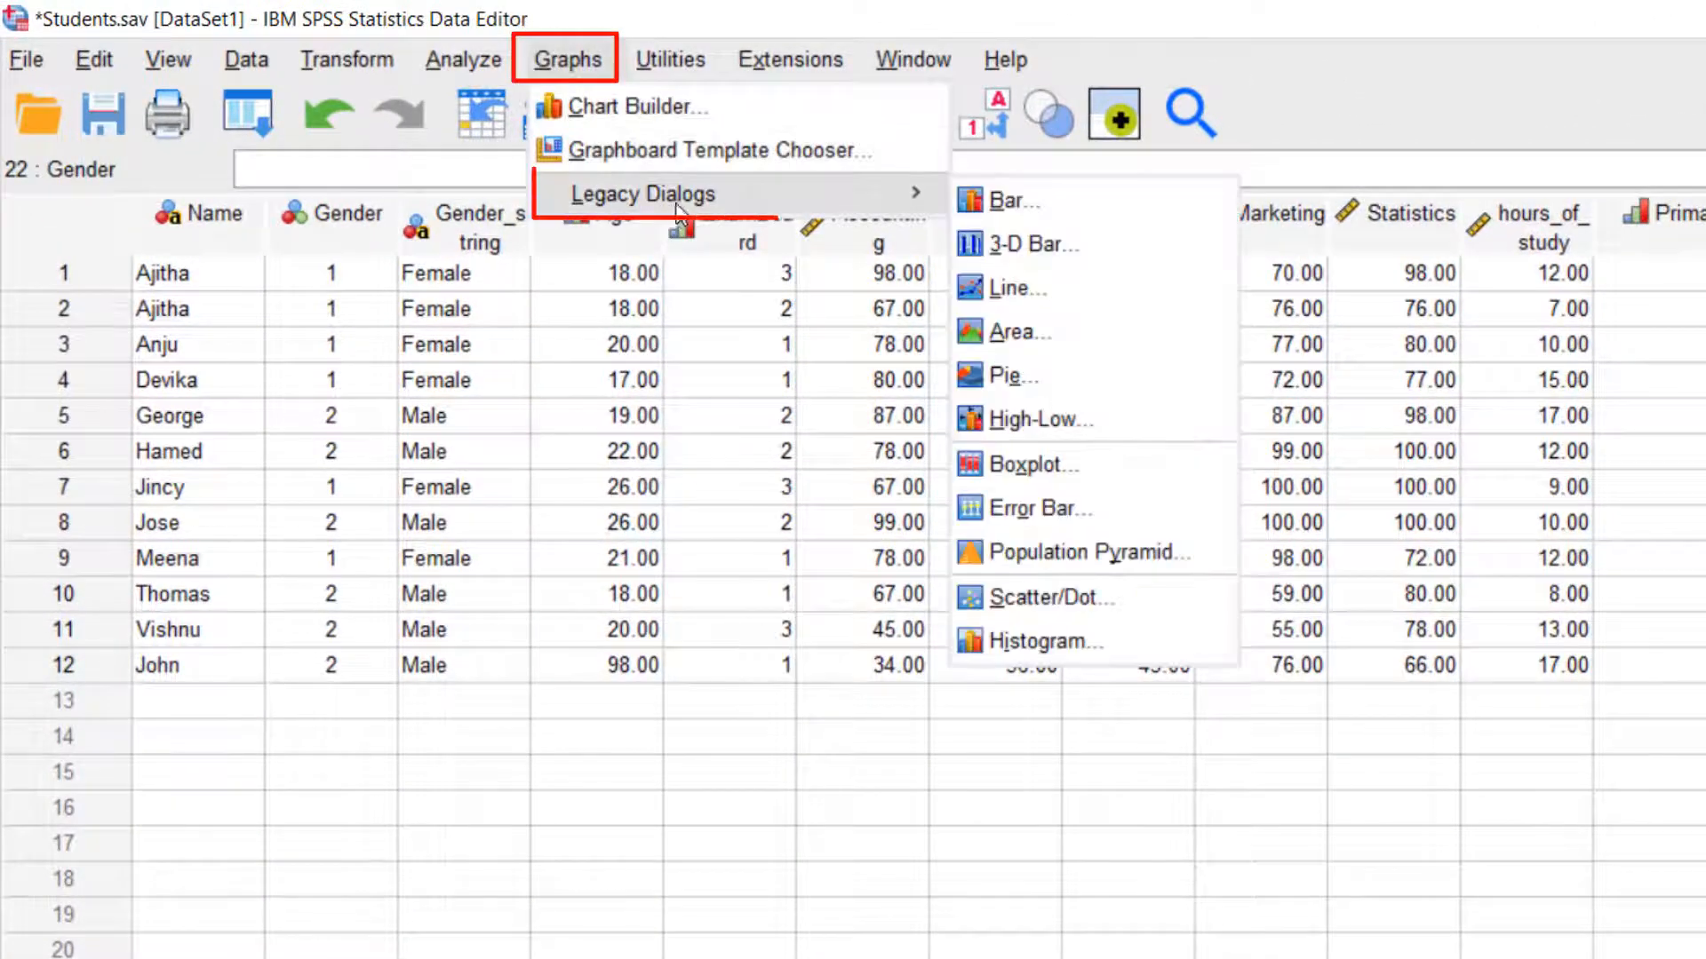
pyautogui.click(1009, 288)
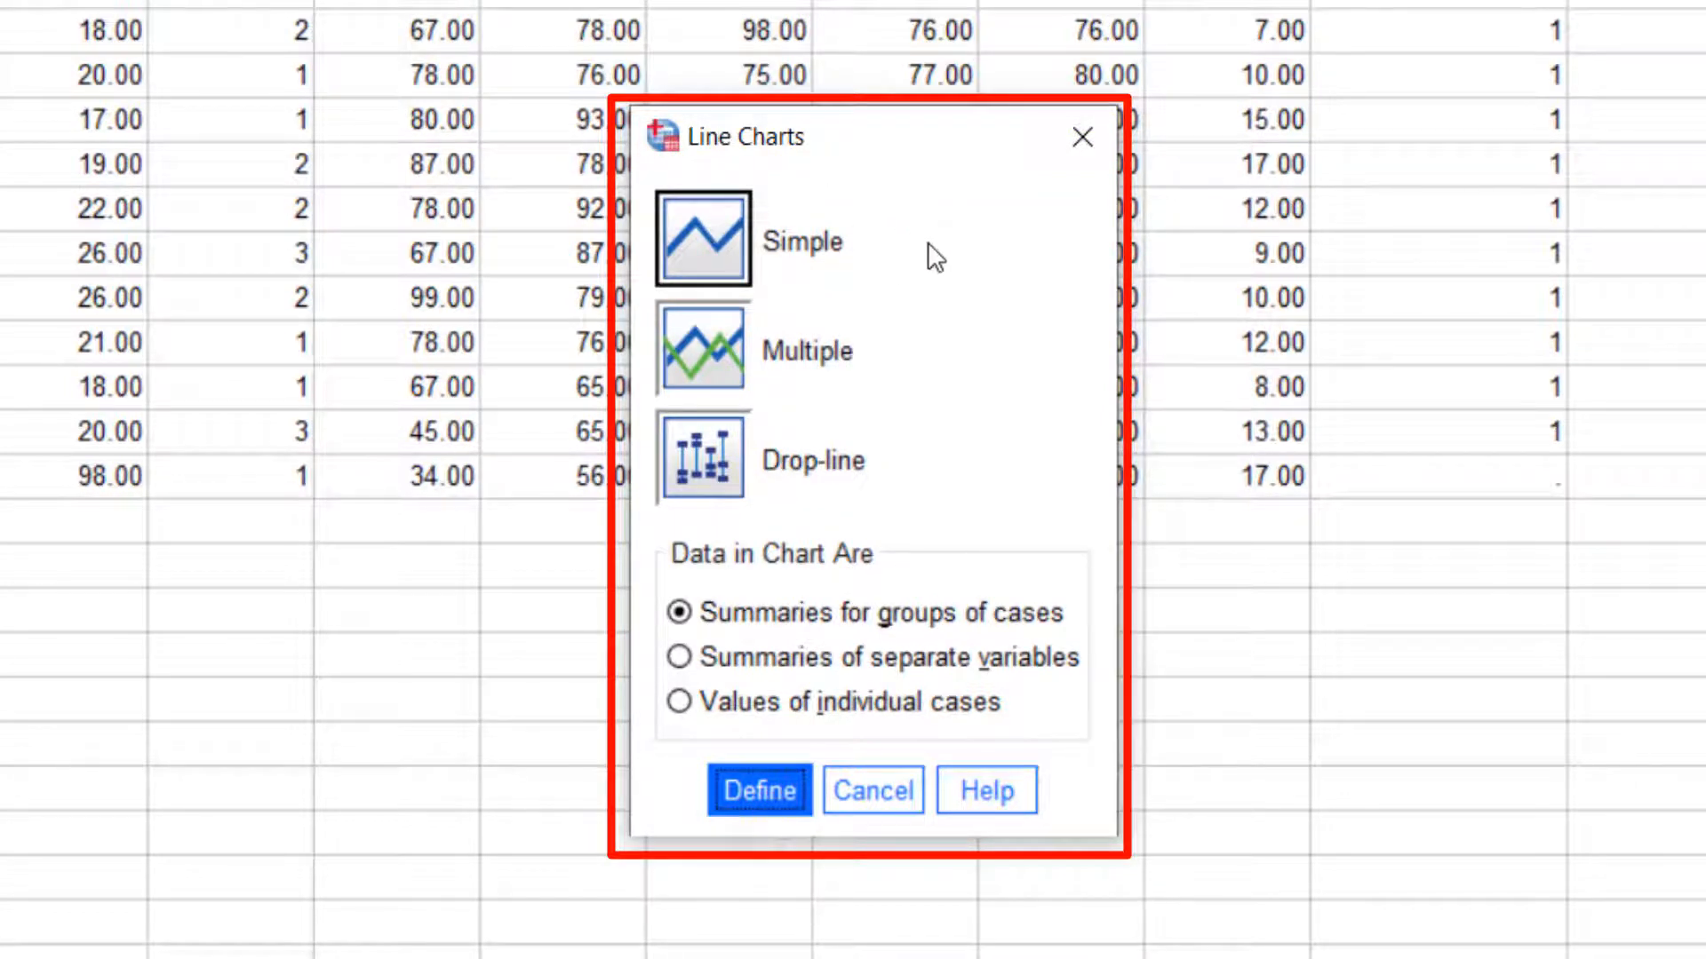
pyautogui.click(712, 368)
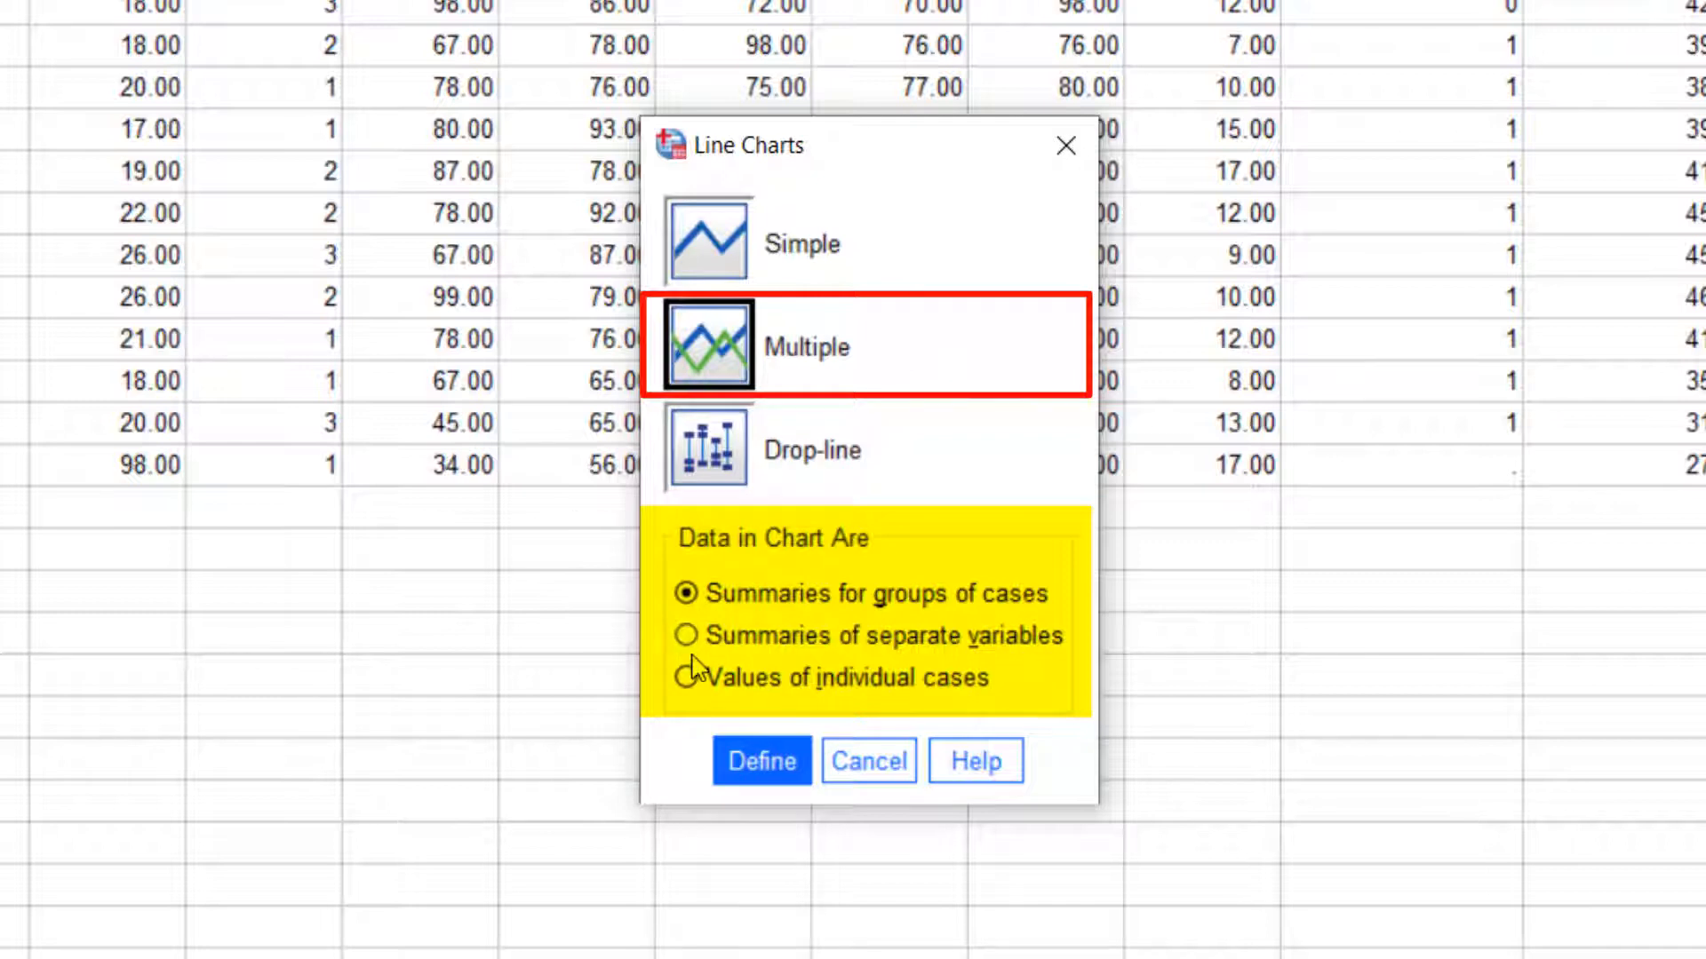
pyautogui.click(711, 686)
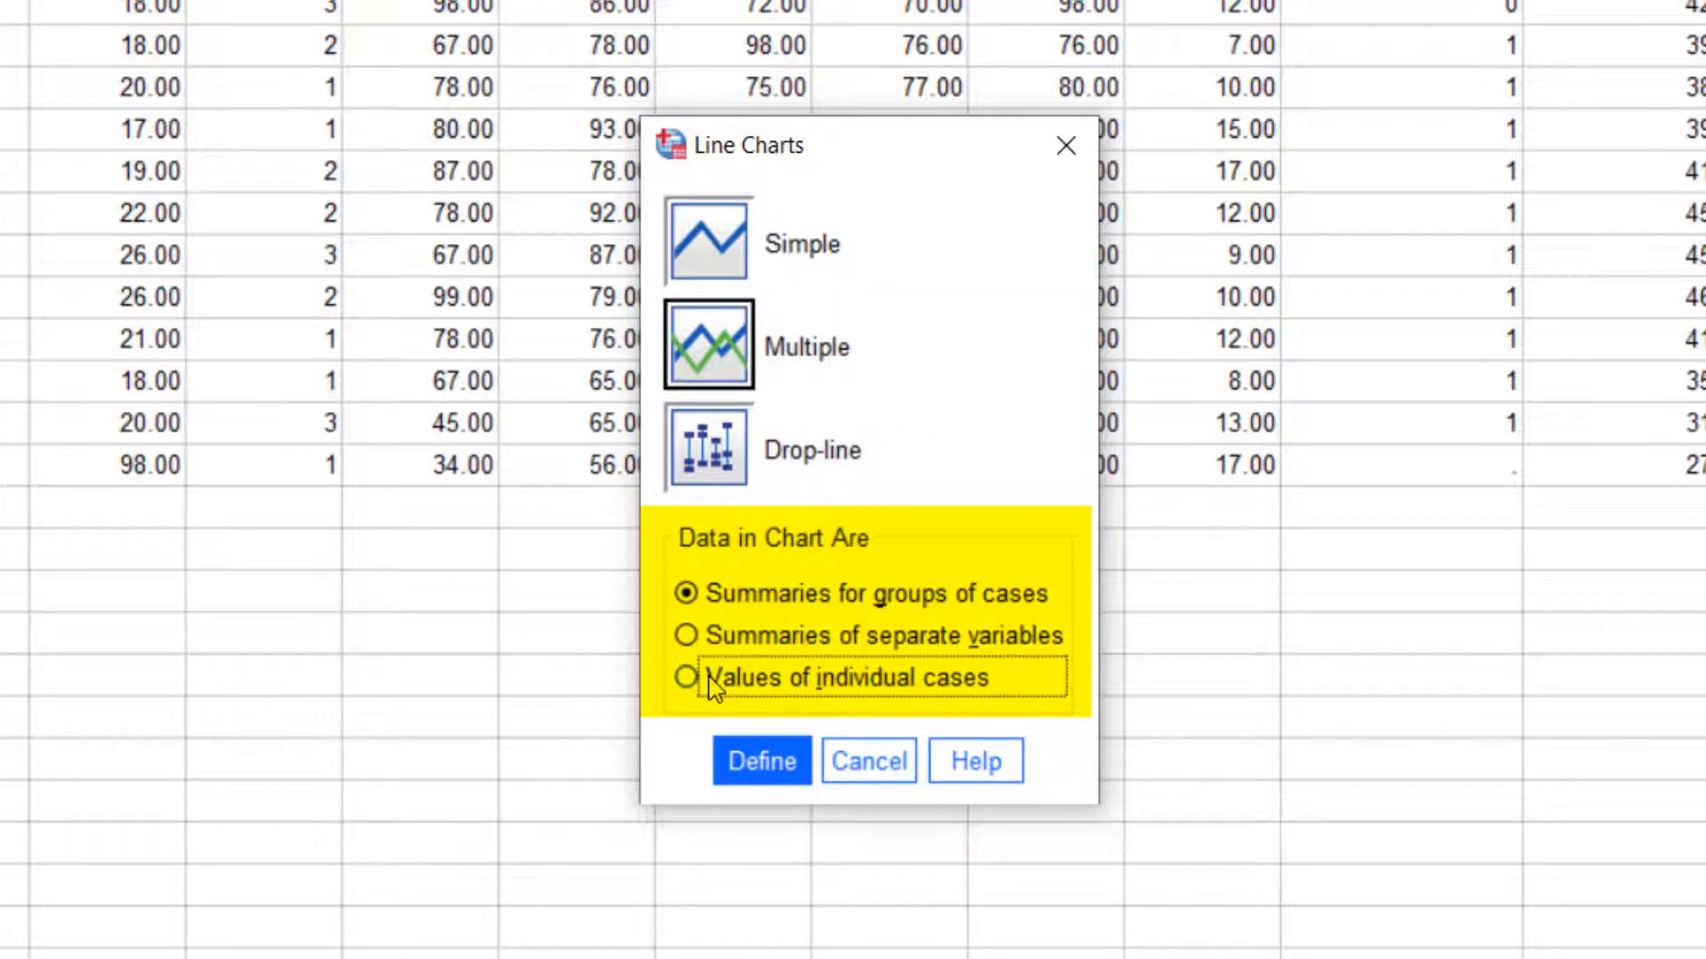
pyautogui.click(762, 761)
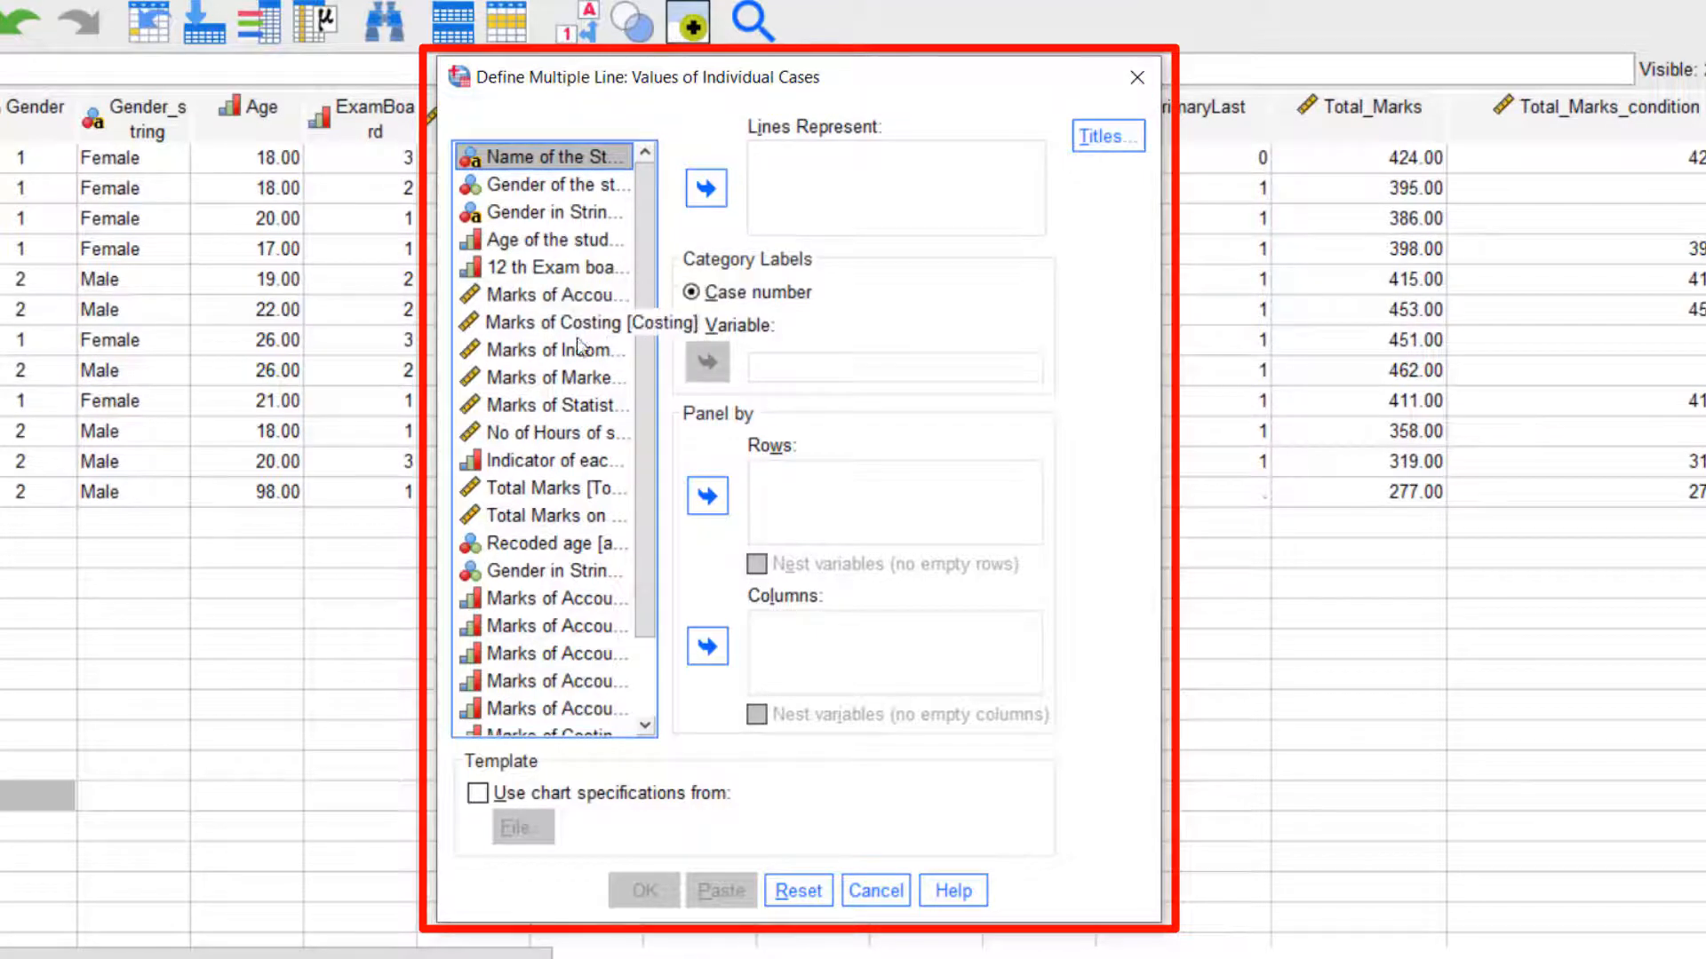
# Generate the line chart with Marks of Marketing and Marks of Statistics as lines, and view it in the maximized output viewer
pyautogui.click(577, 375)
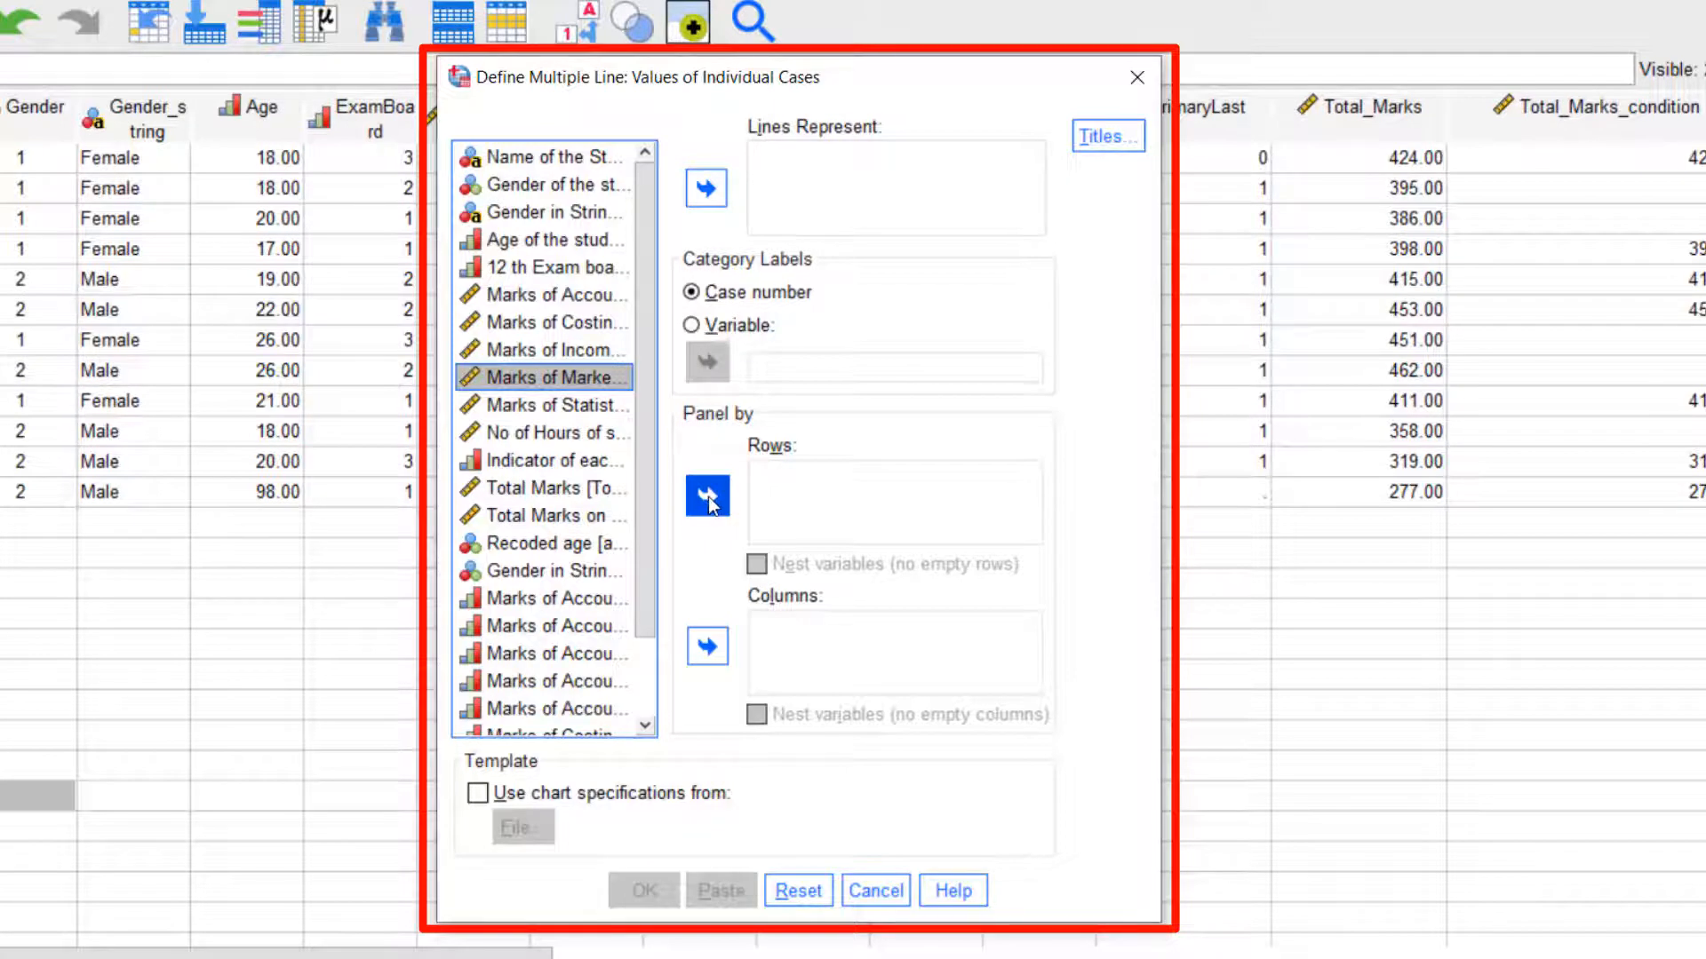
pyautogui.click(706, 187)
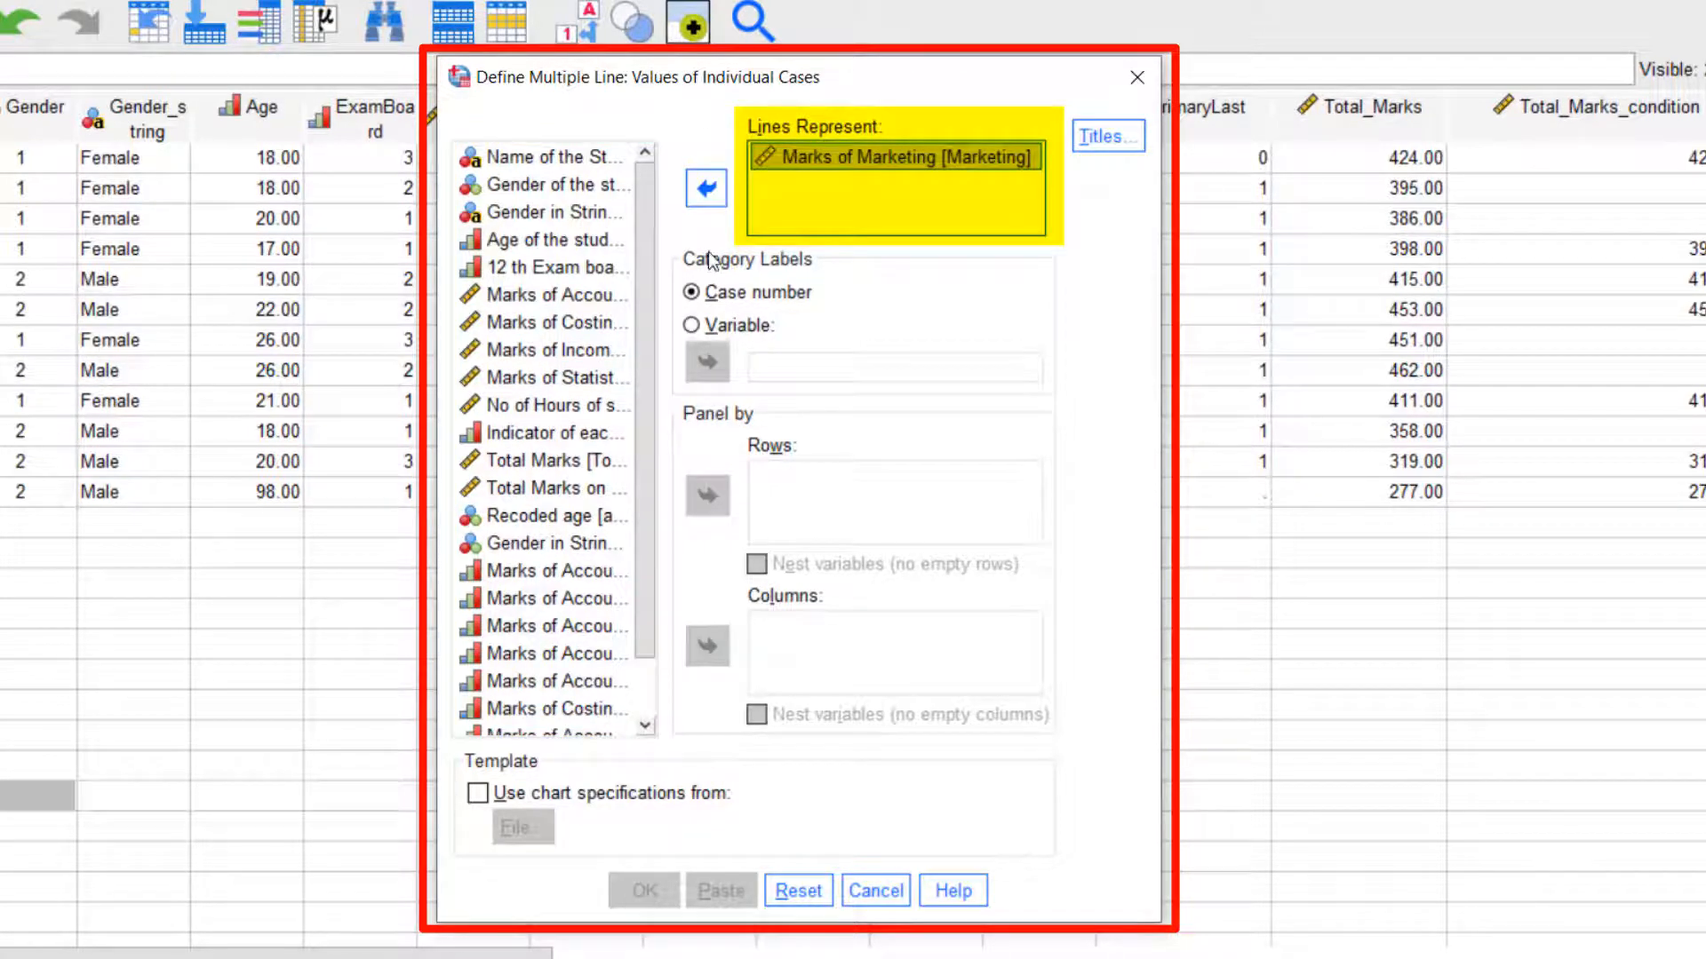
pyautogui.click(617, 374)
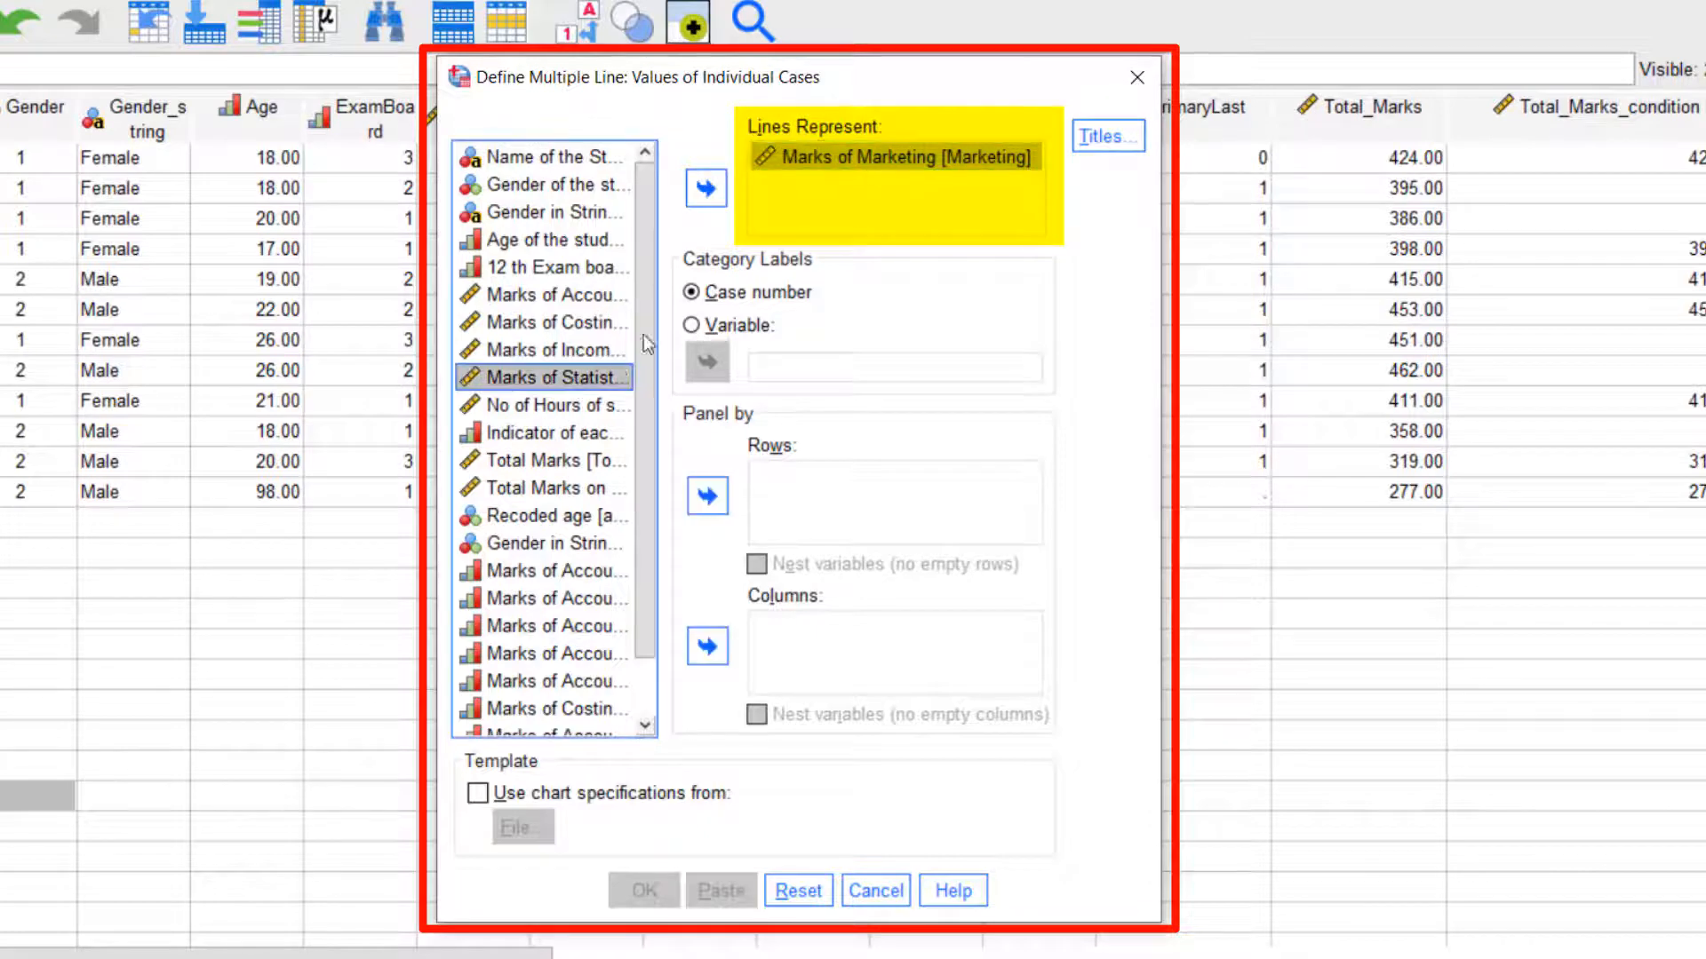
pyautogui.click(699, 189)
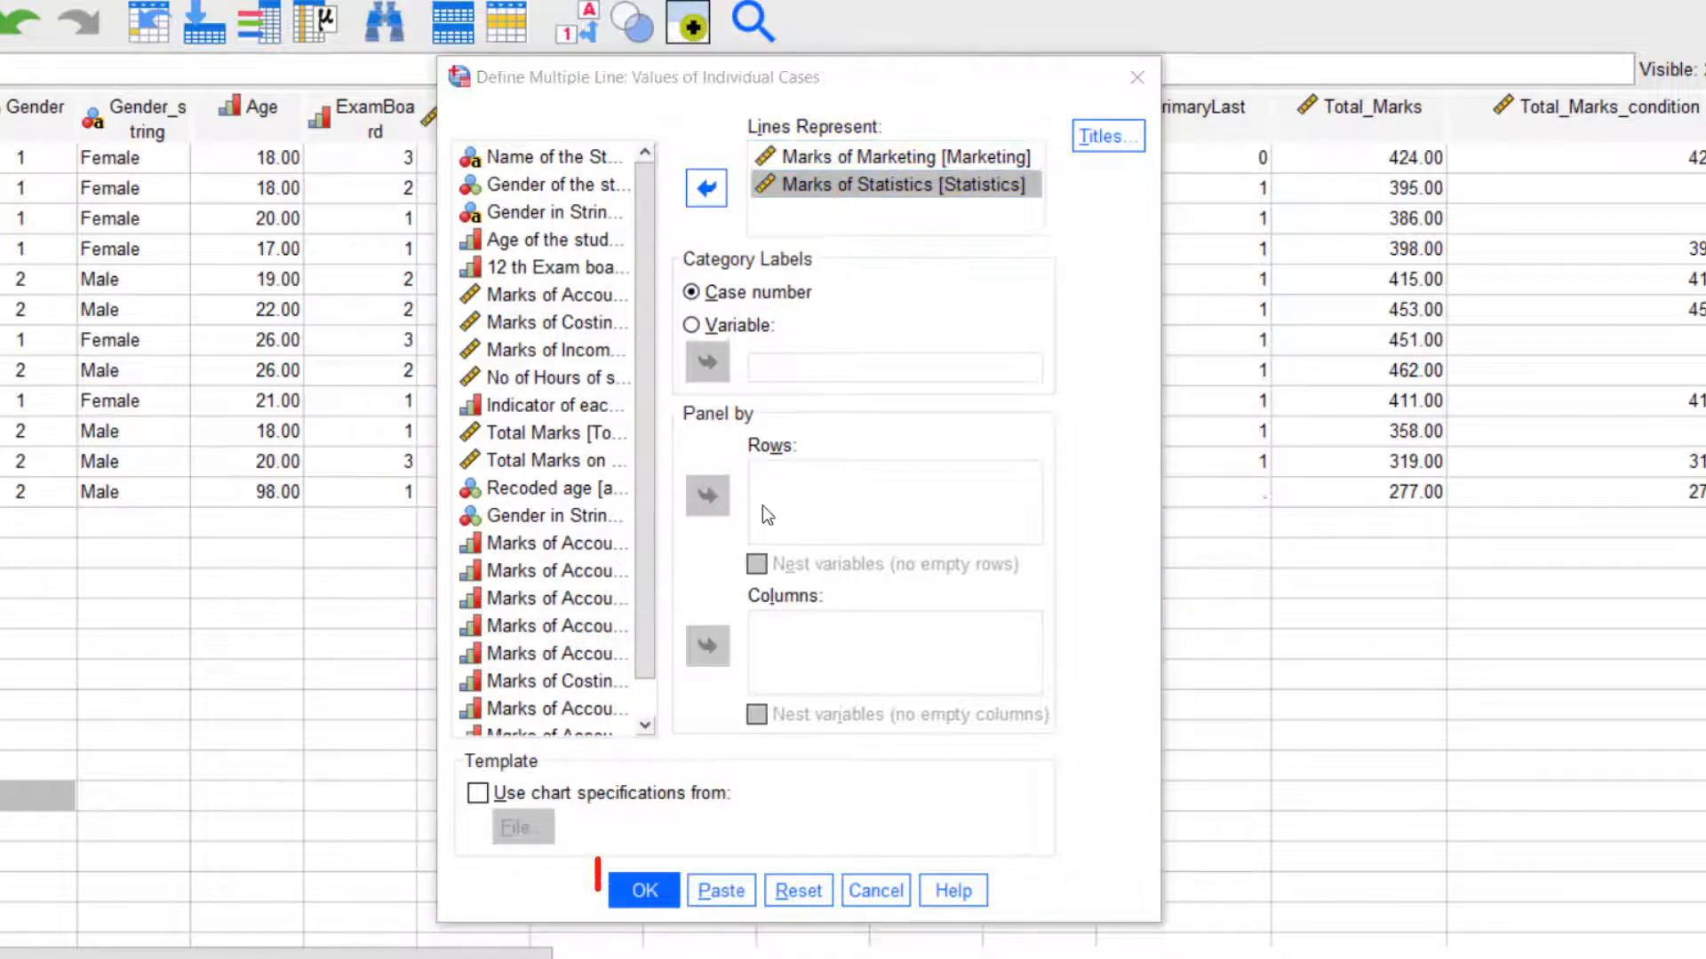
pyautogui.click(638, 893)
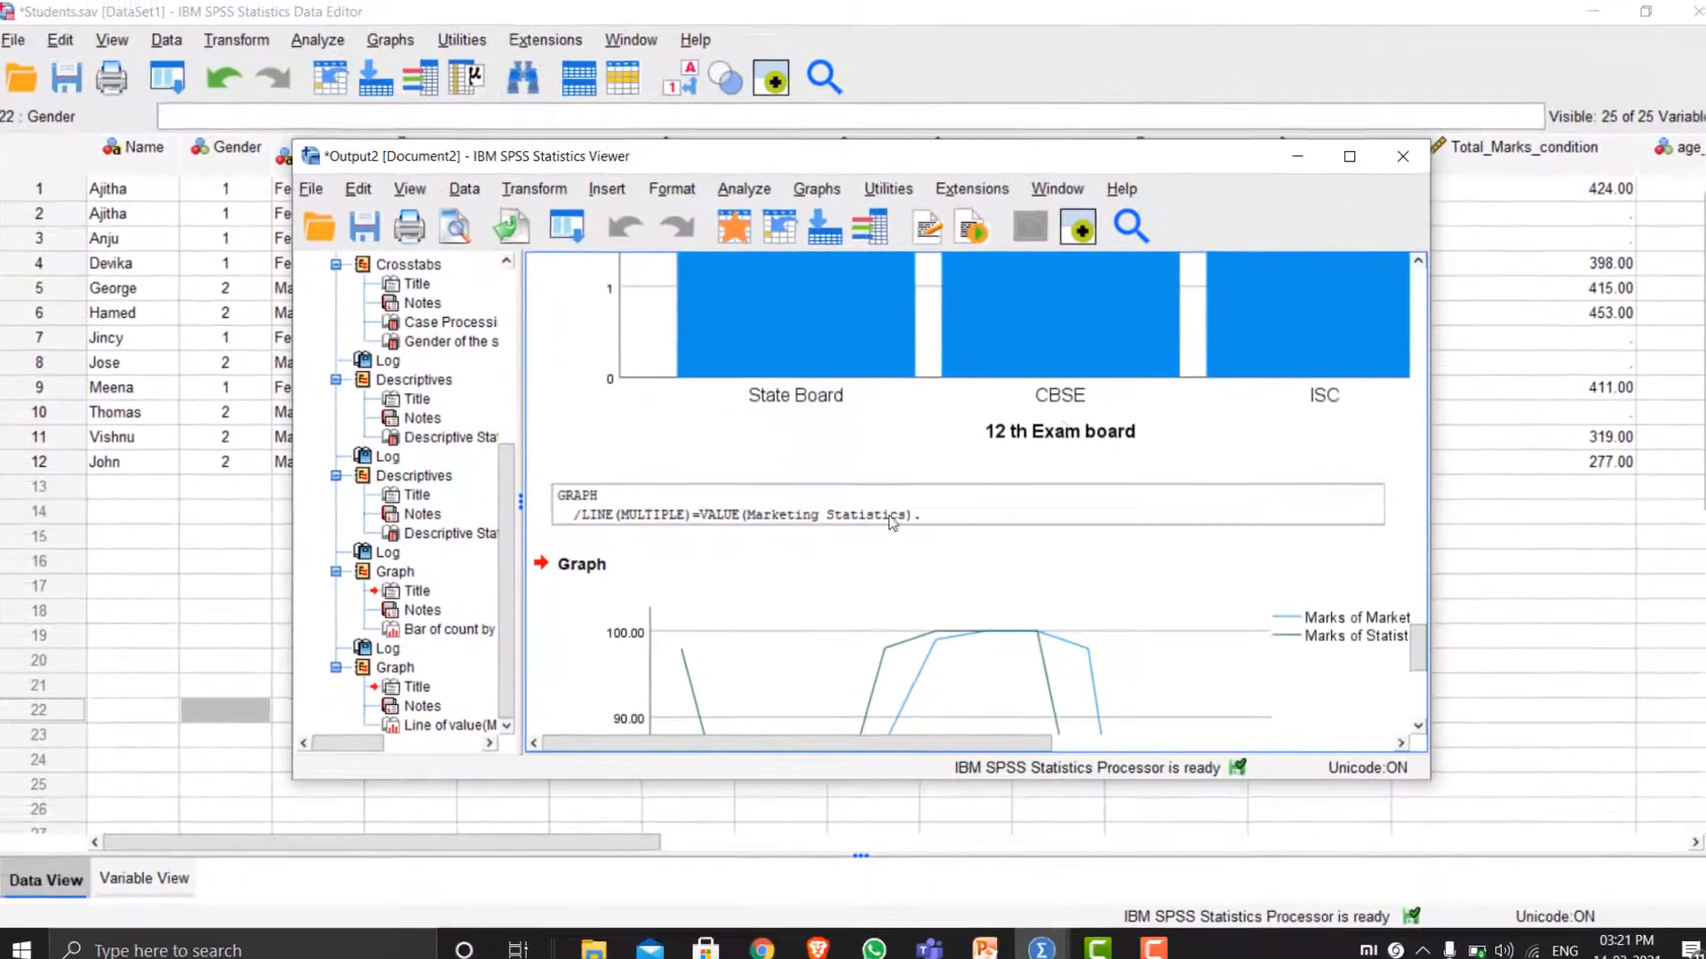
pyautogui.click(1350, 156)
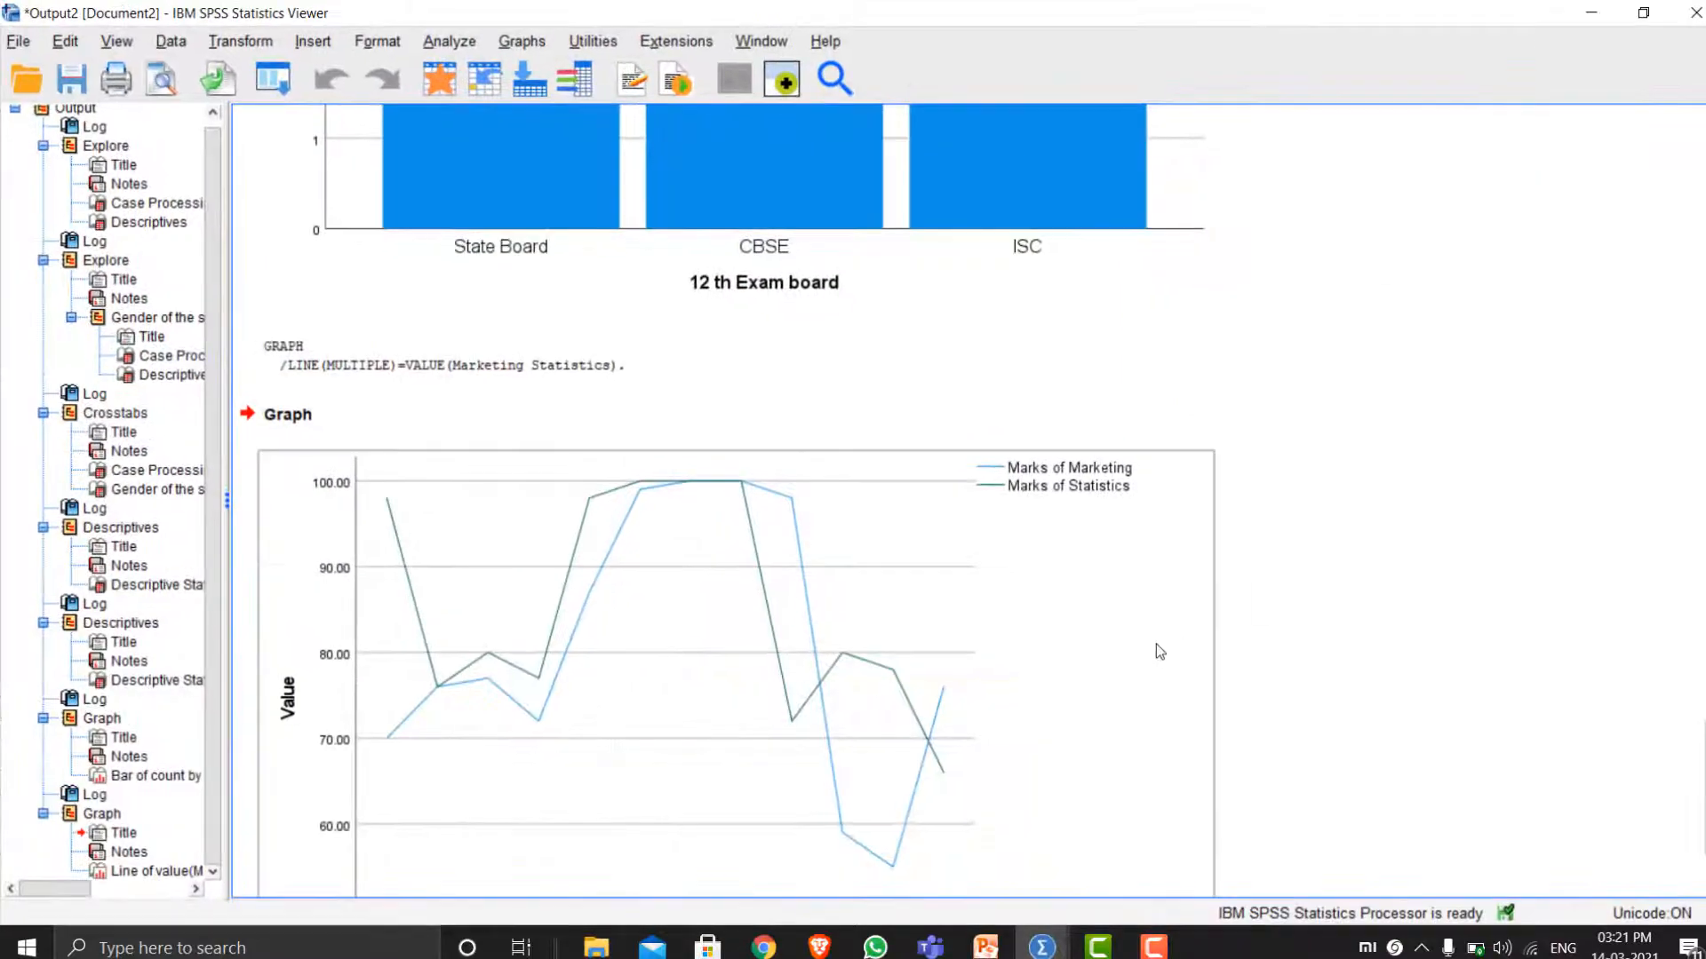
pyautogui.scroll(-3, 1149, 613)
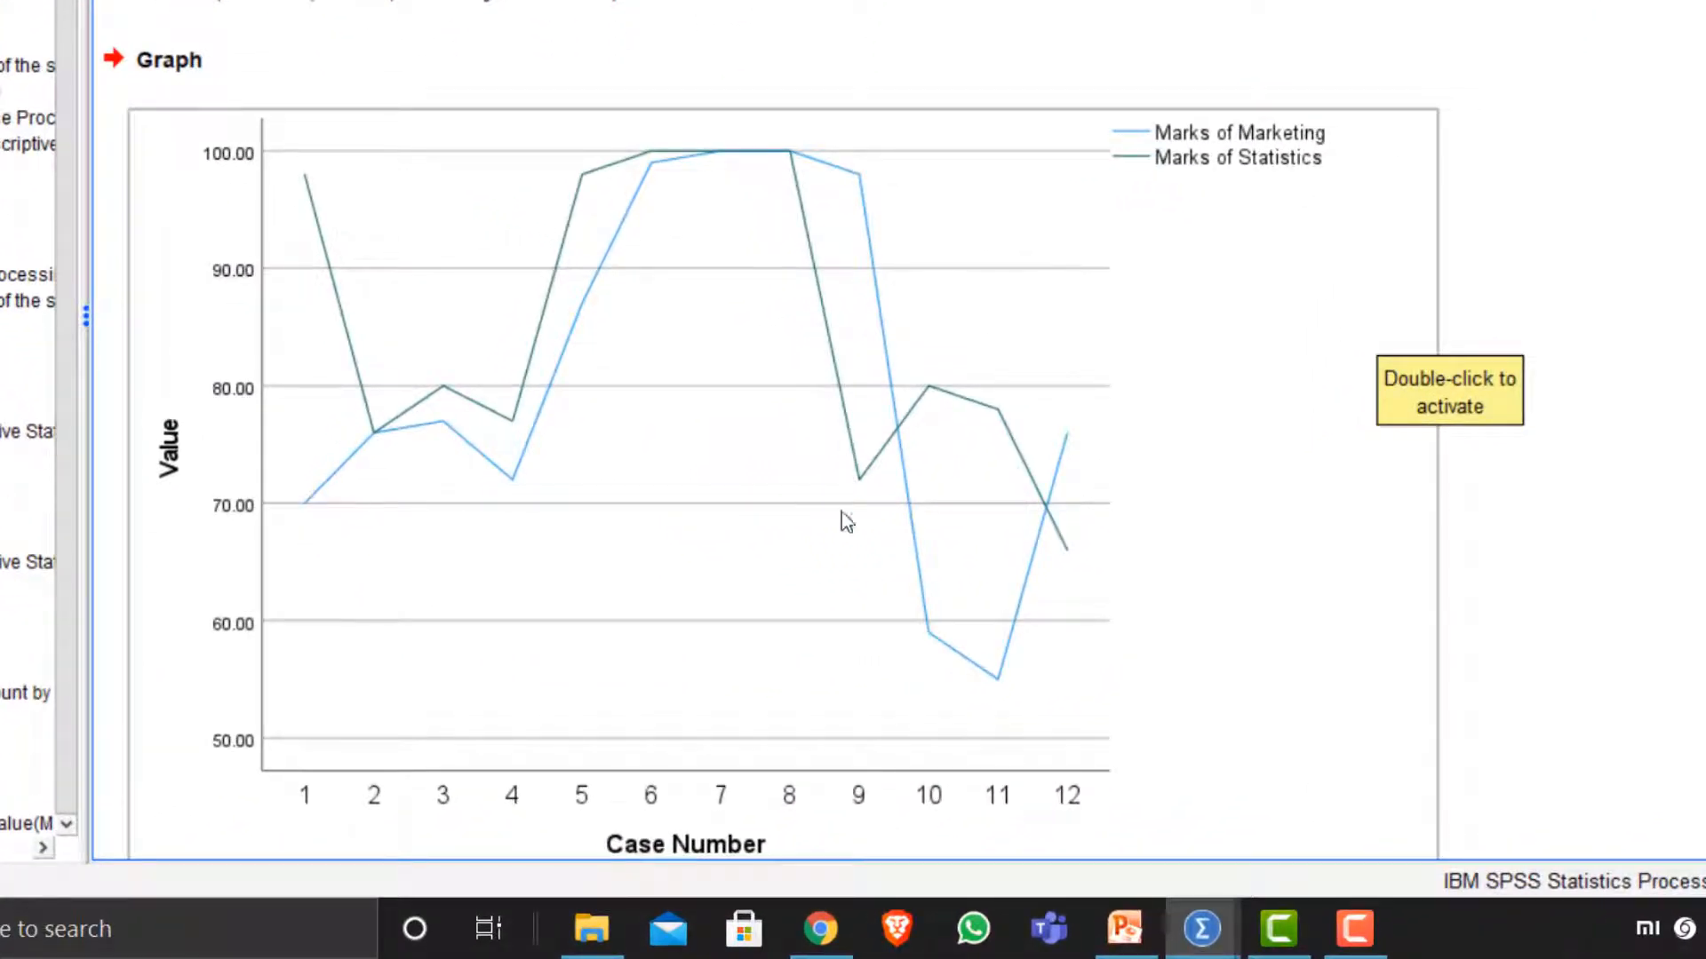
pyautogui.scroll(-1, 721, 681)
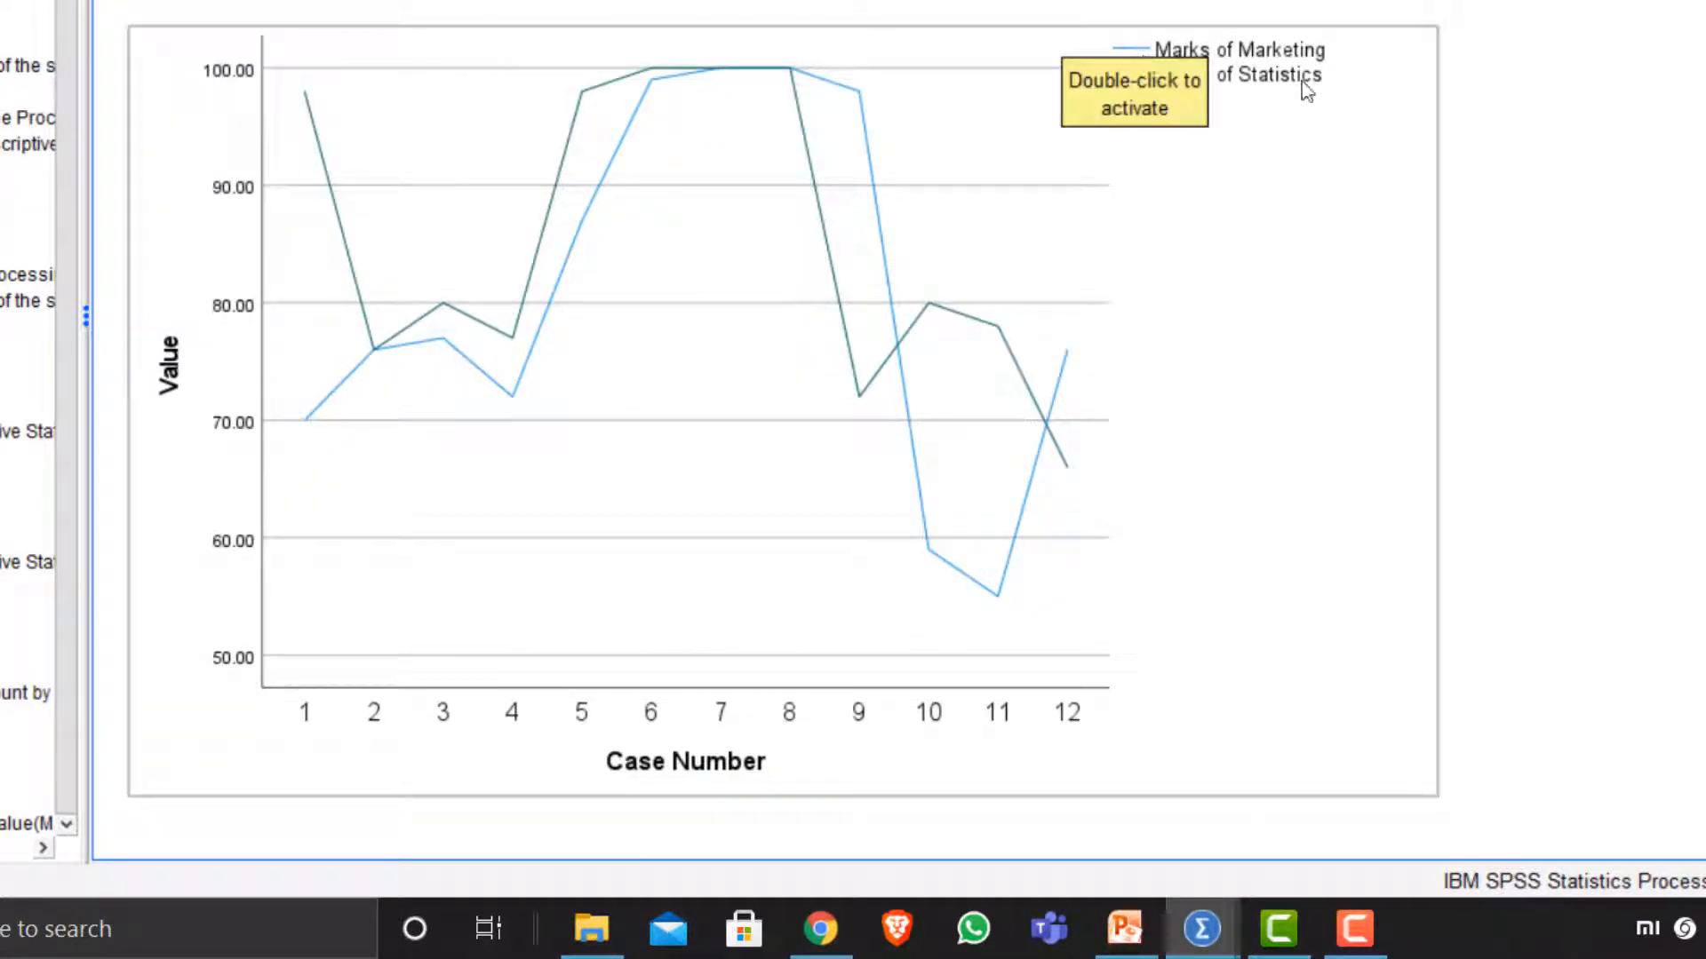
pyautogui.click(483, 578)
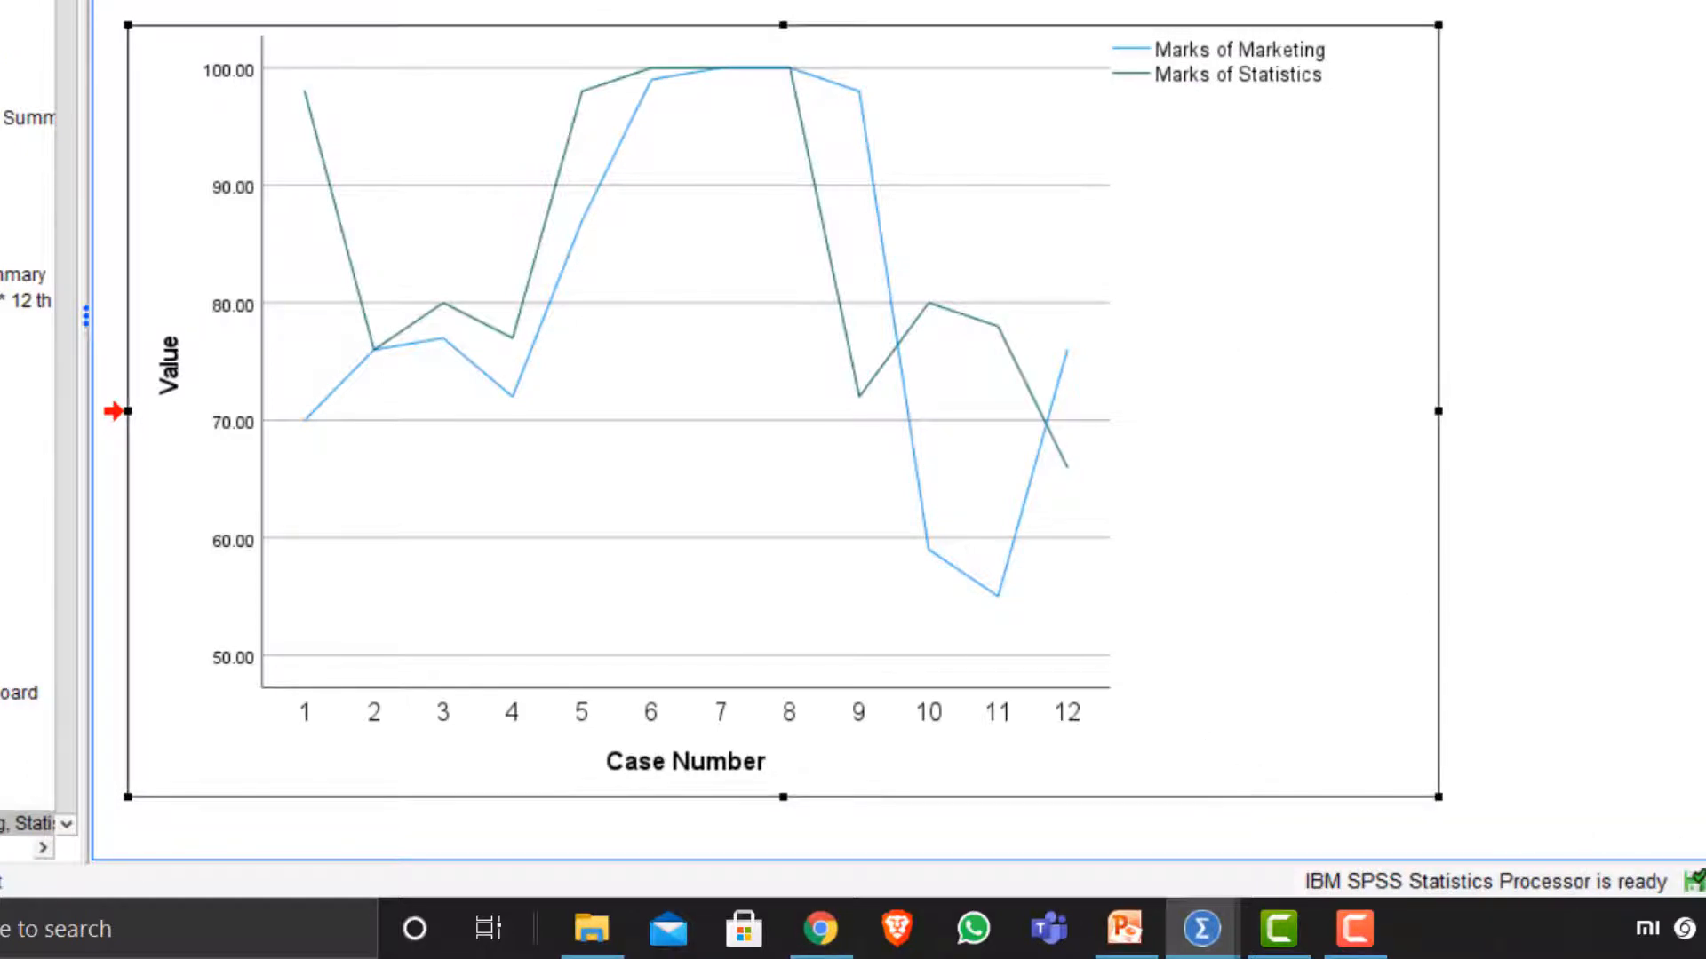
pyautogui.click(1354, 929)
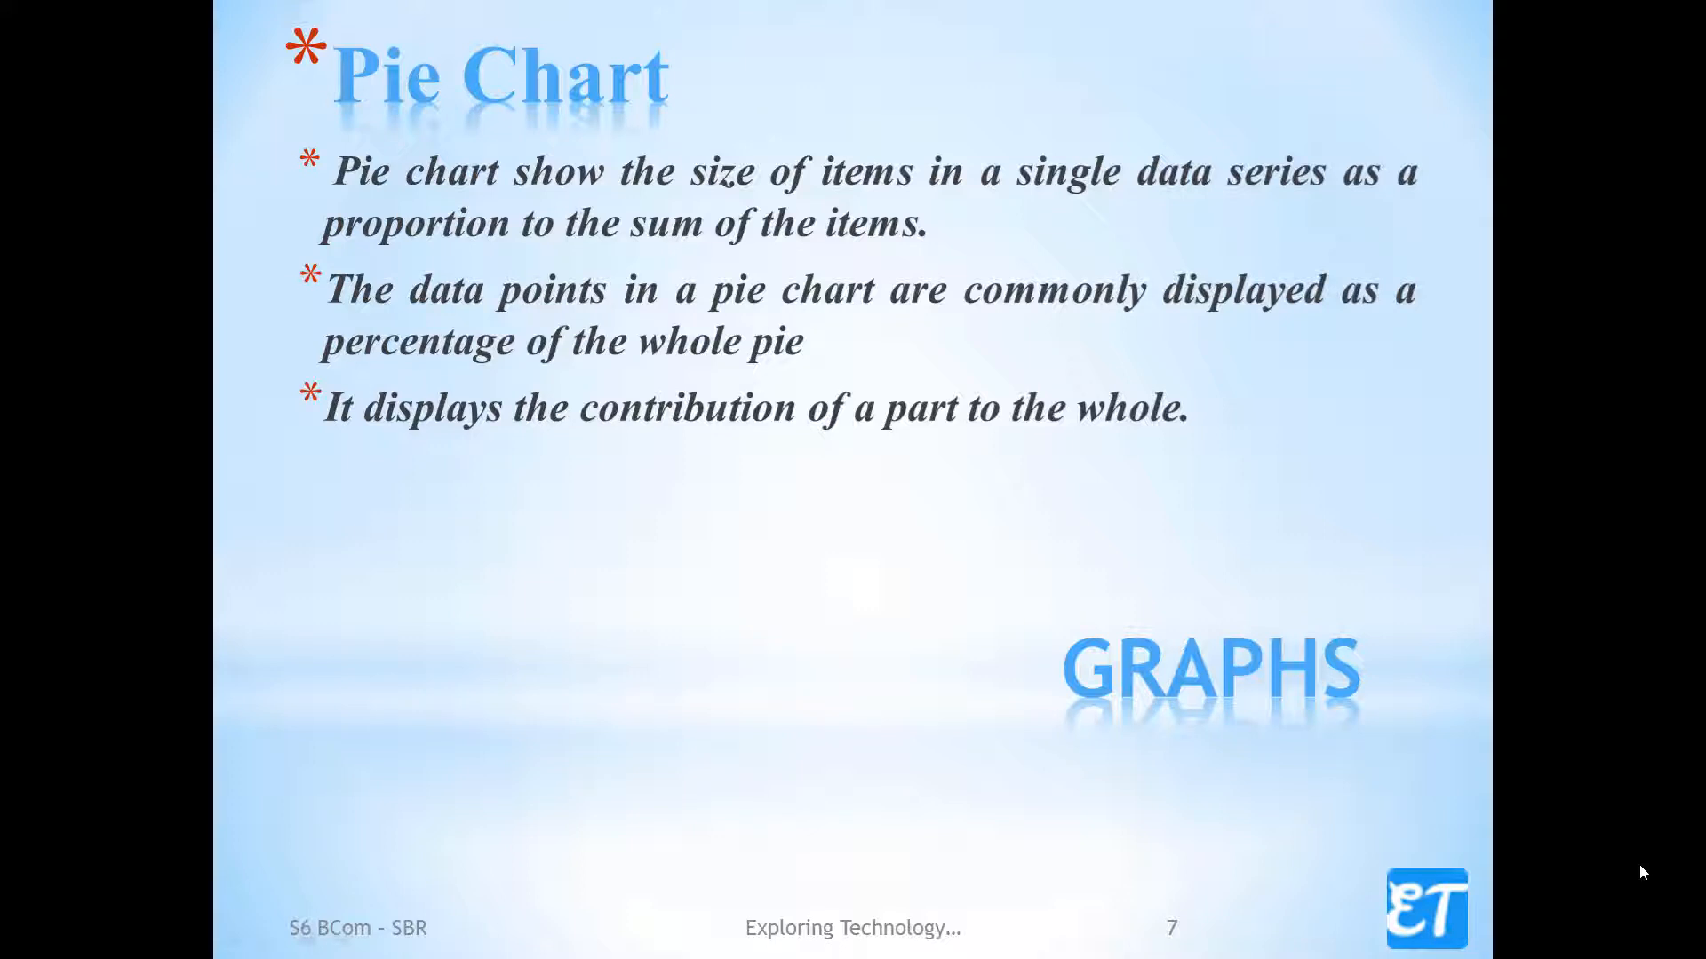
# Start defining a legacy pie chart from the student data using summaries for groups of cases
pyautogui.click(1577, 664)
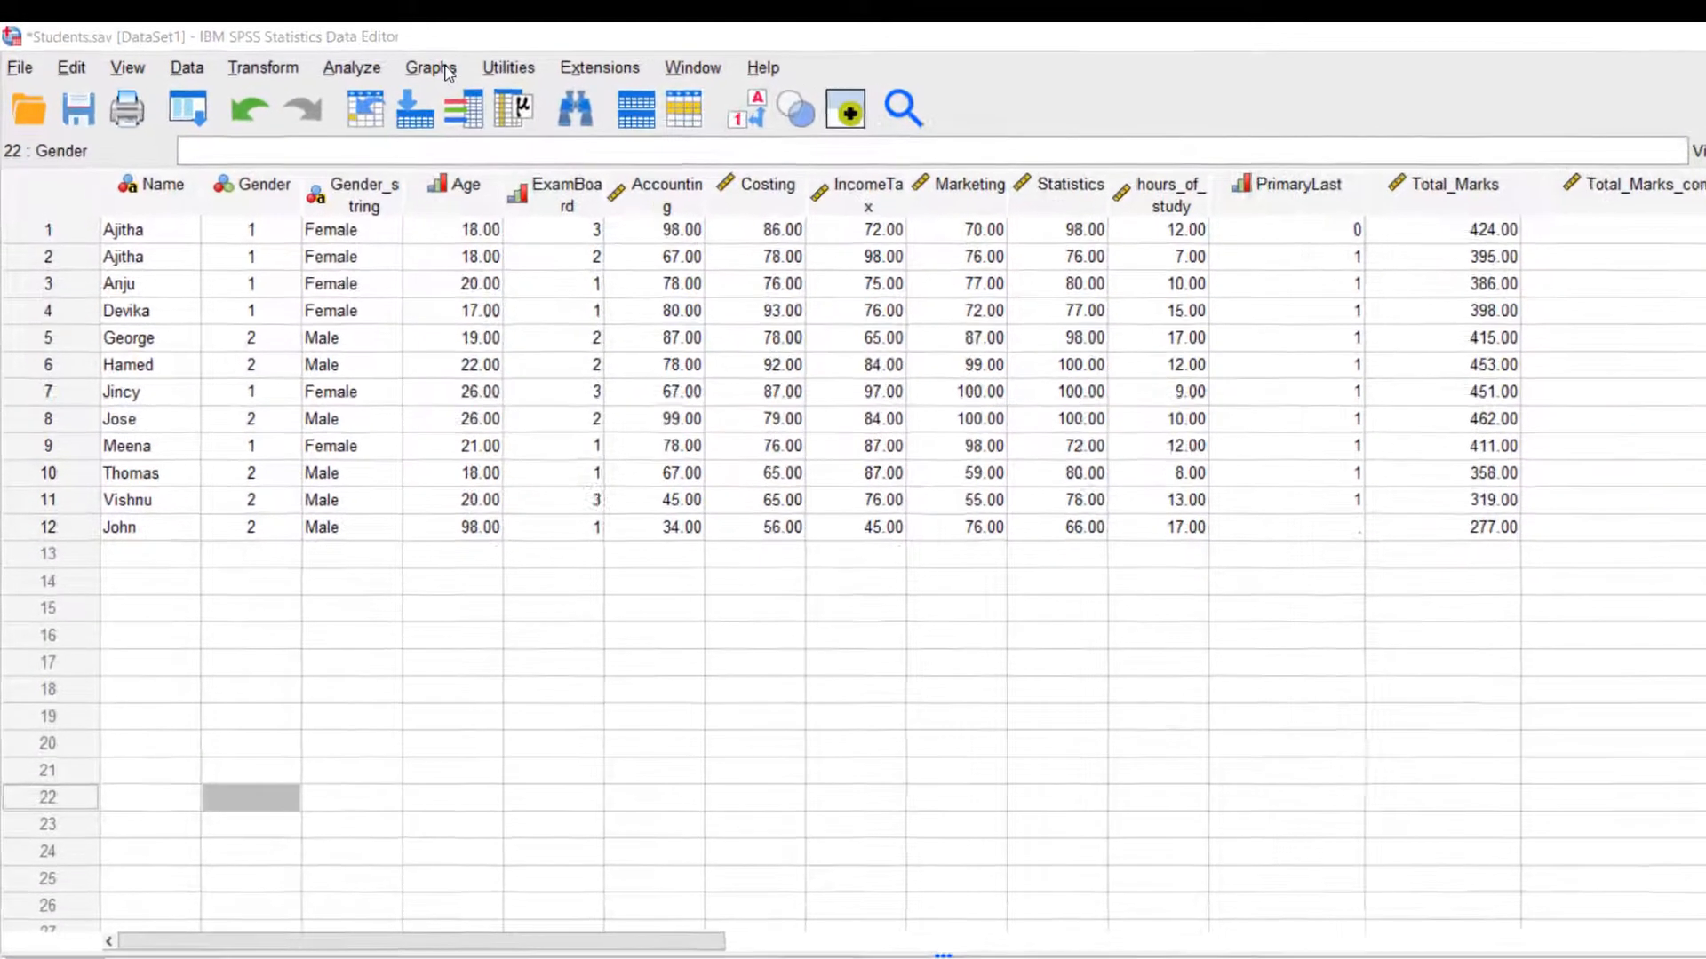
pyautogui.click(447, 70)
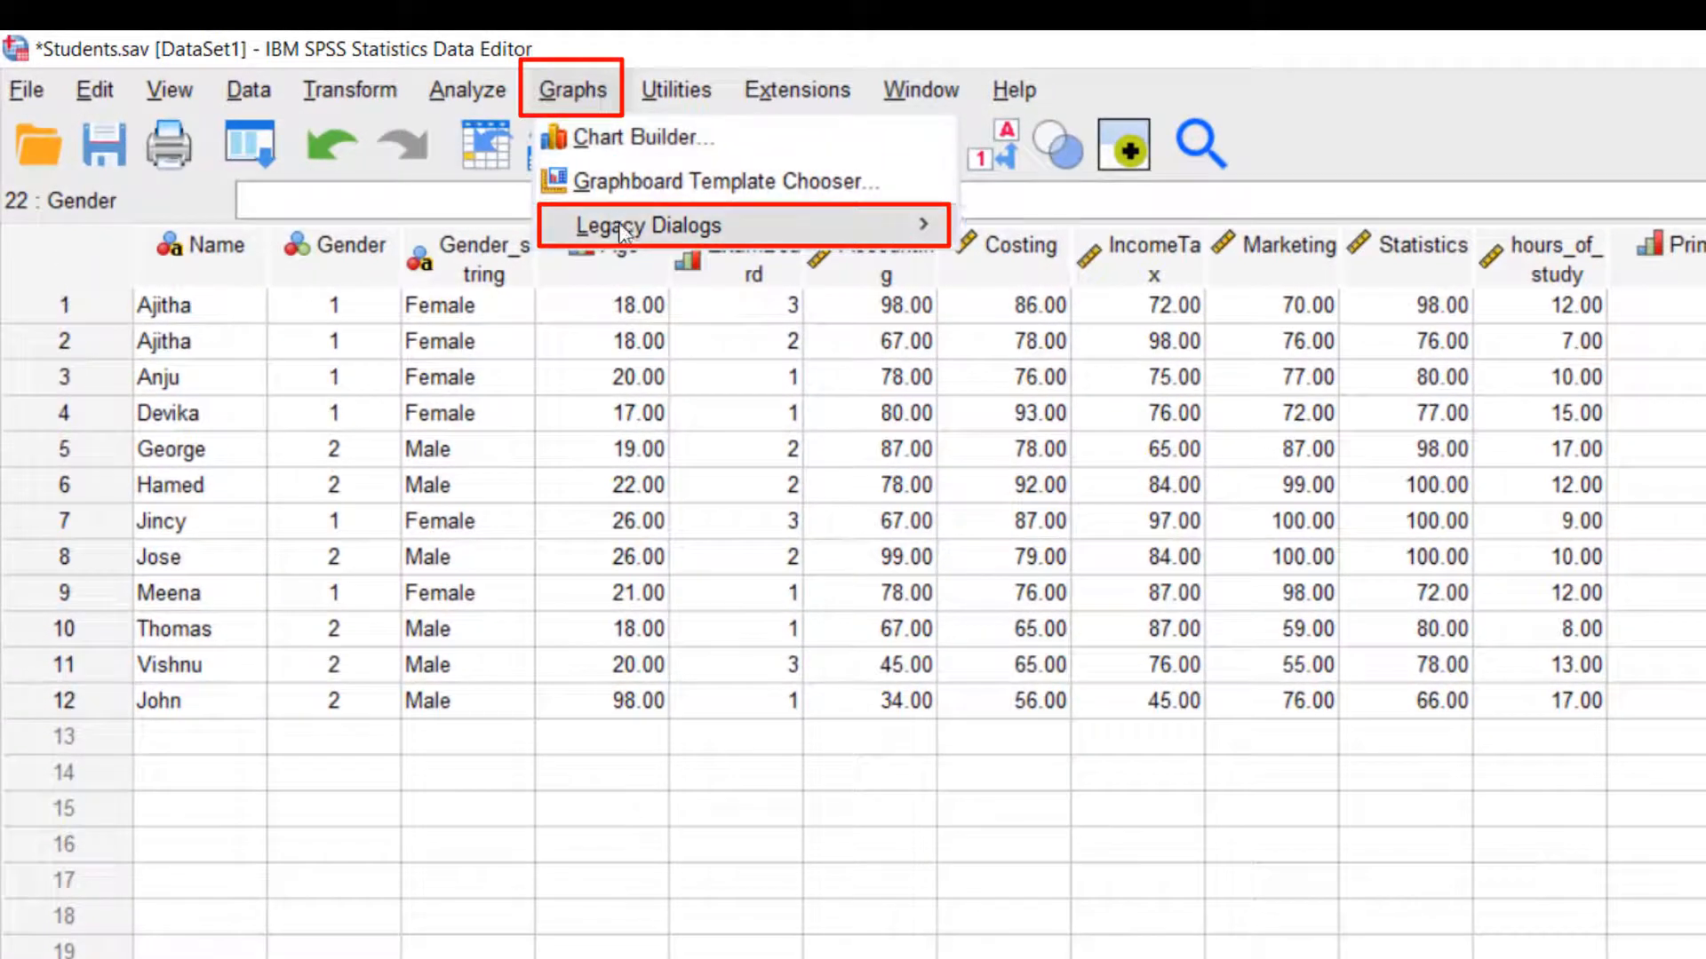
pyautogui.moveTo(621, 225)
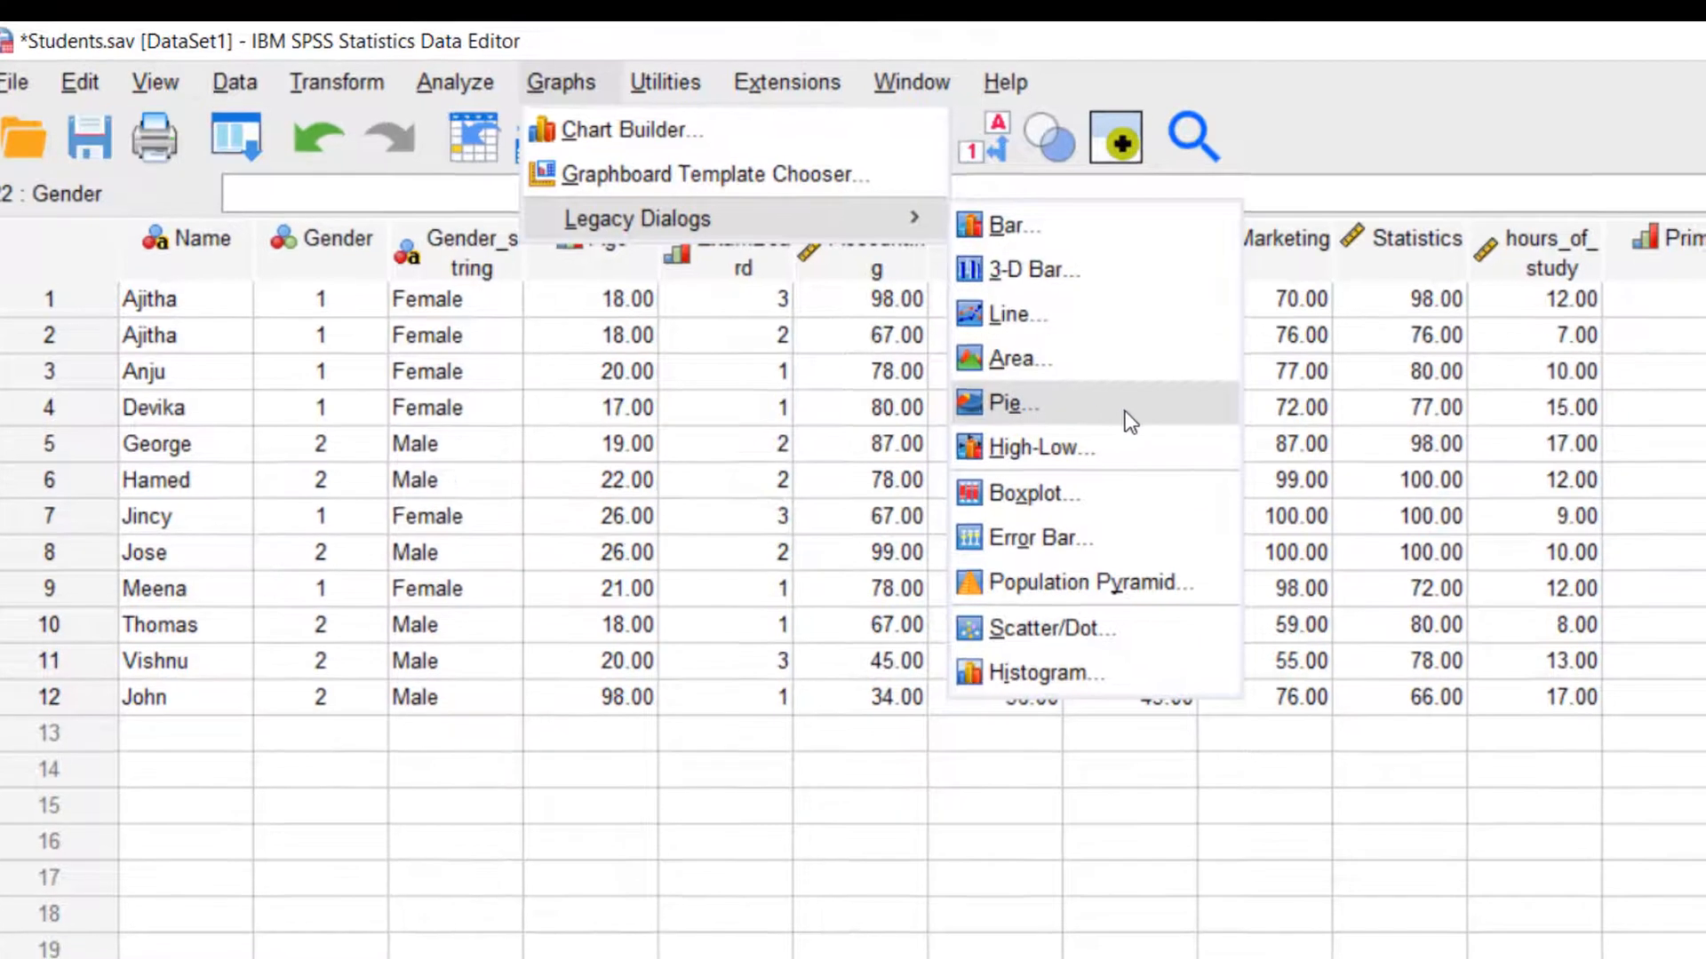
pyautogui.click(1077, 418)
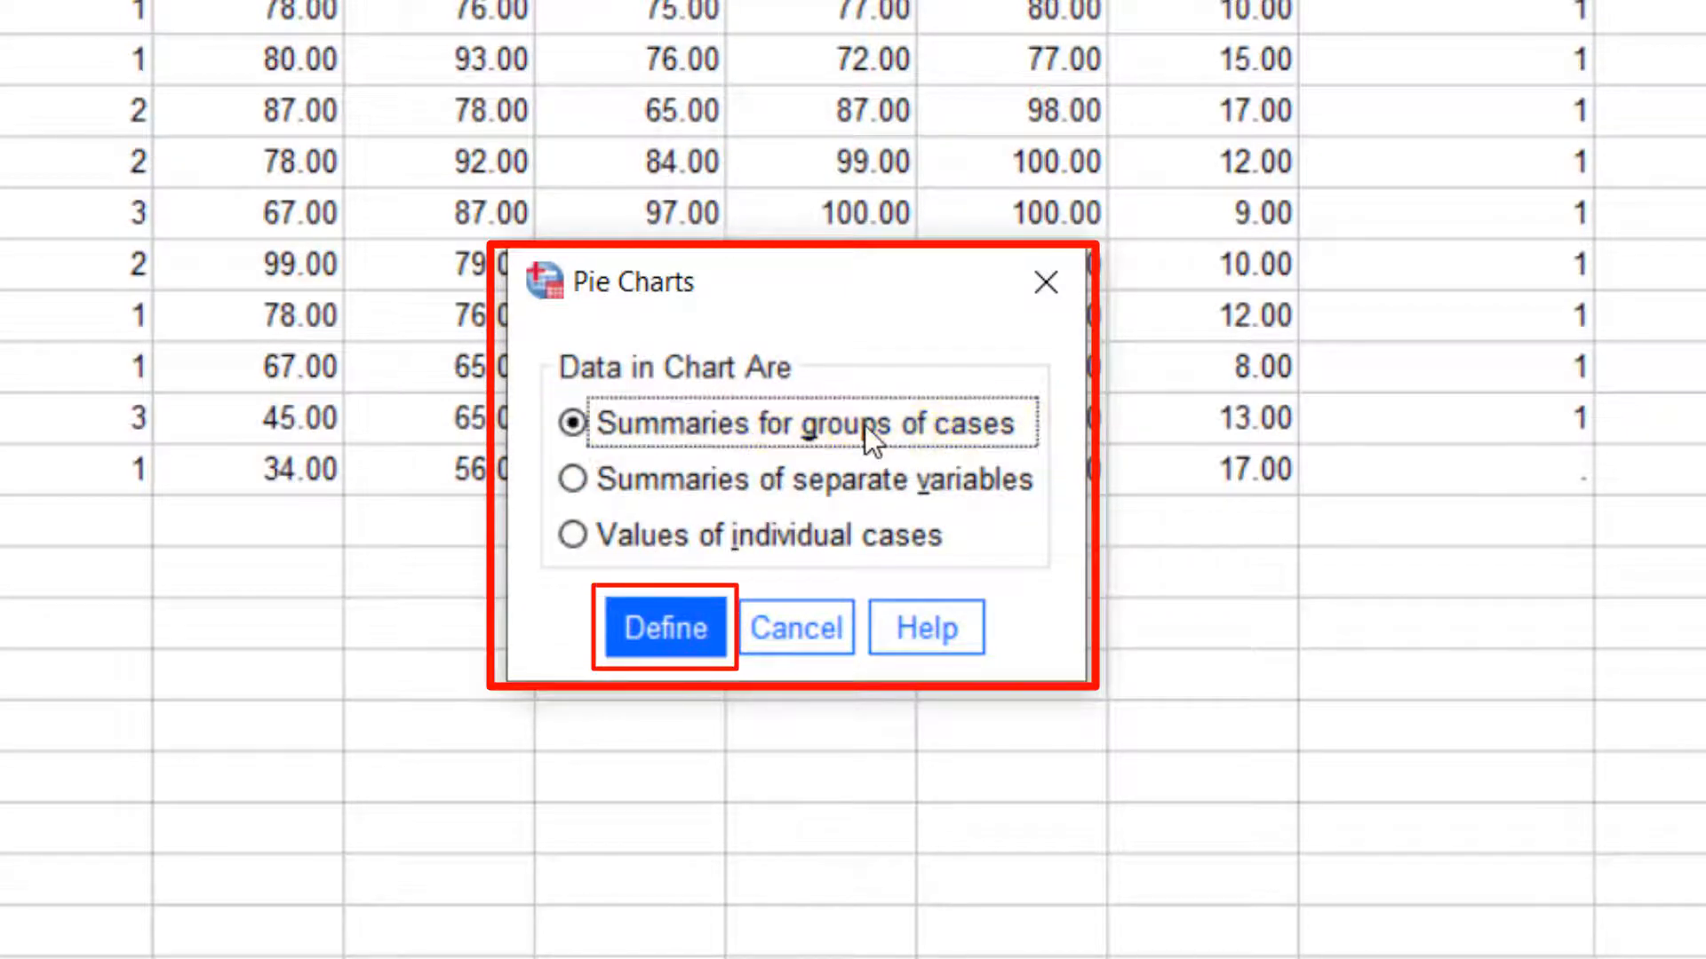
pyautogui.click(680, 630)
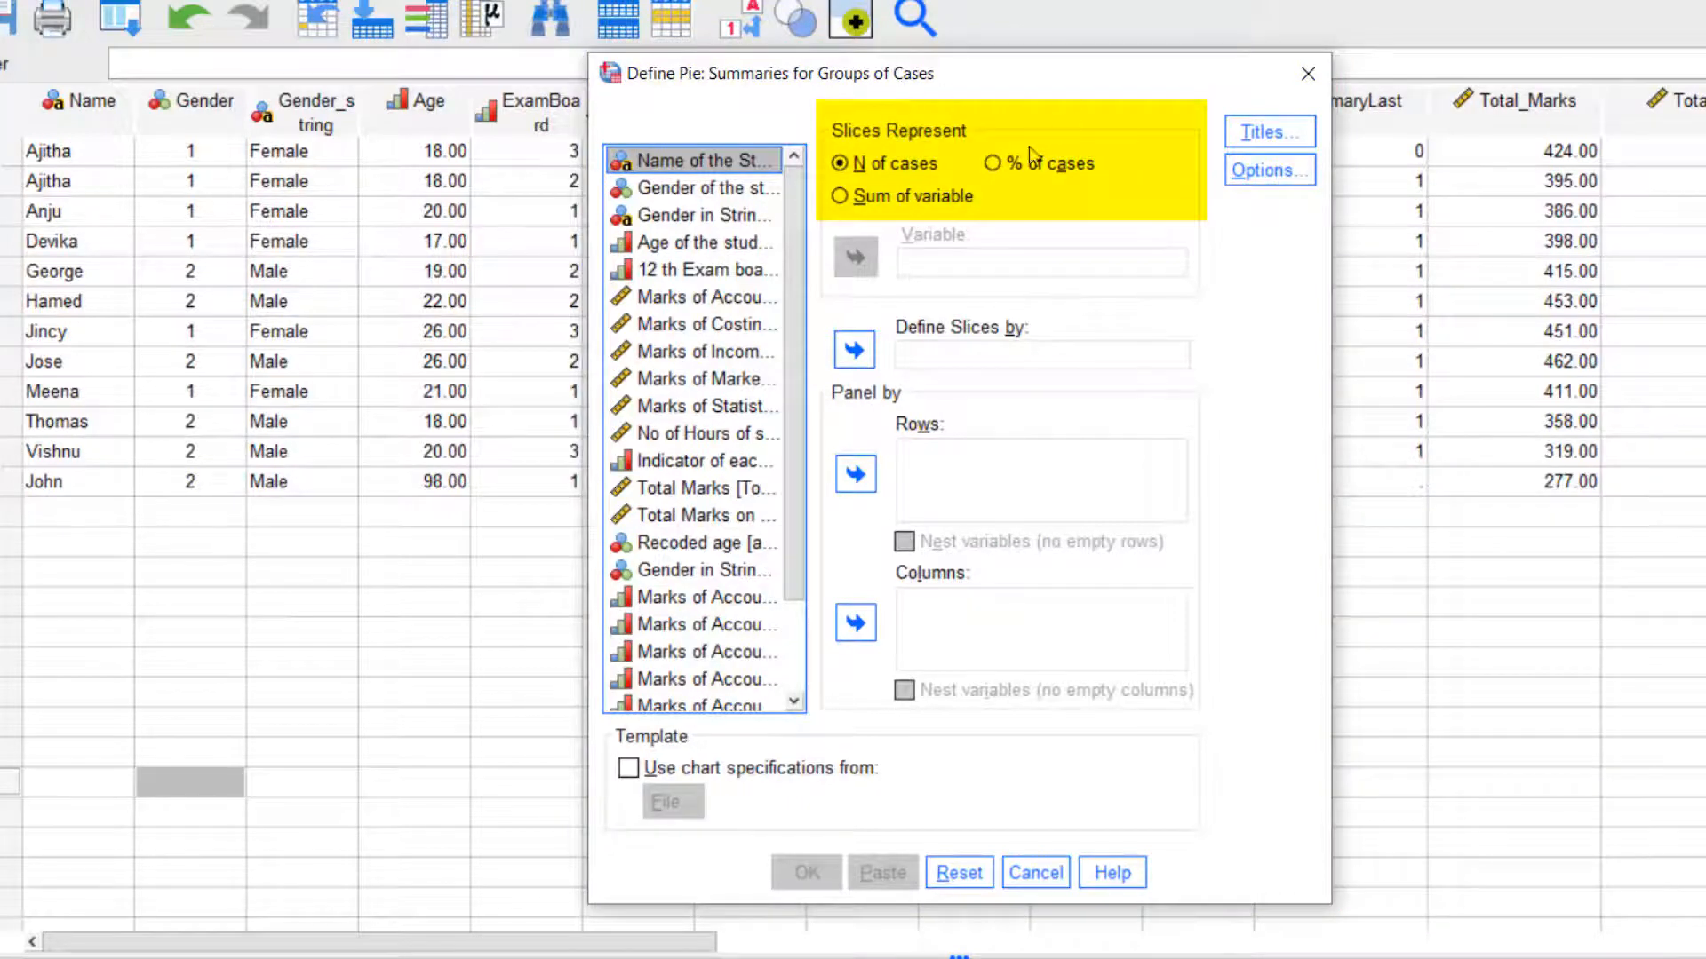
# Define the pie slices by Gender of the student and generate the chart
pyautogui.click(684, 187)
pyautogui.click(859, 350)
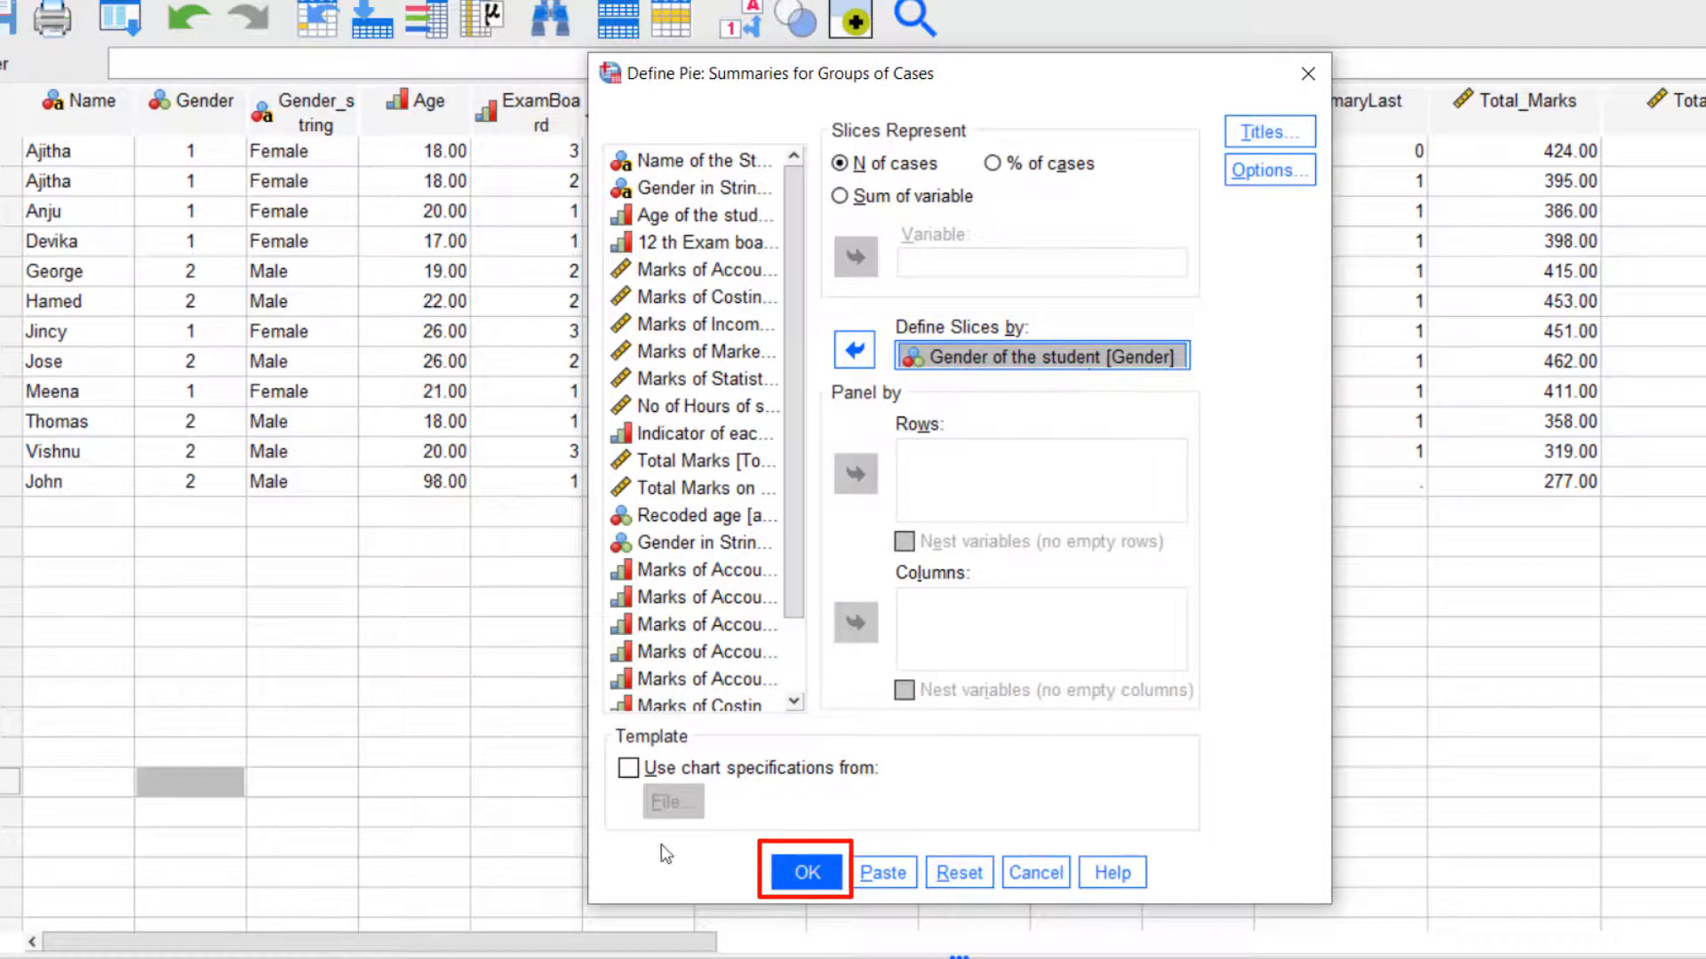
pyautogui.click(778, 862)
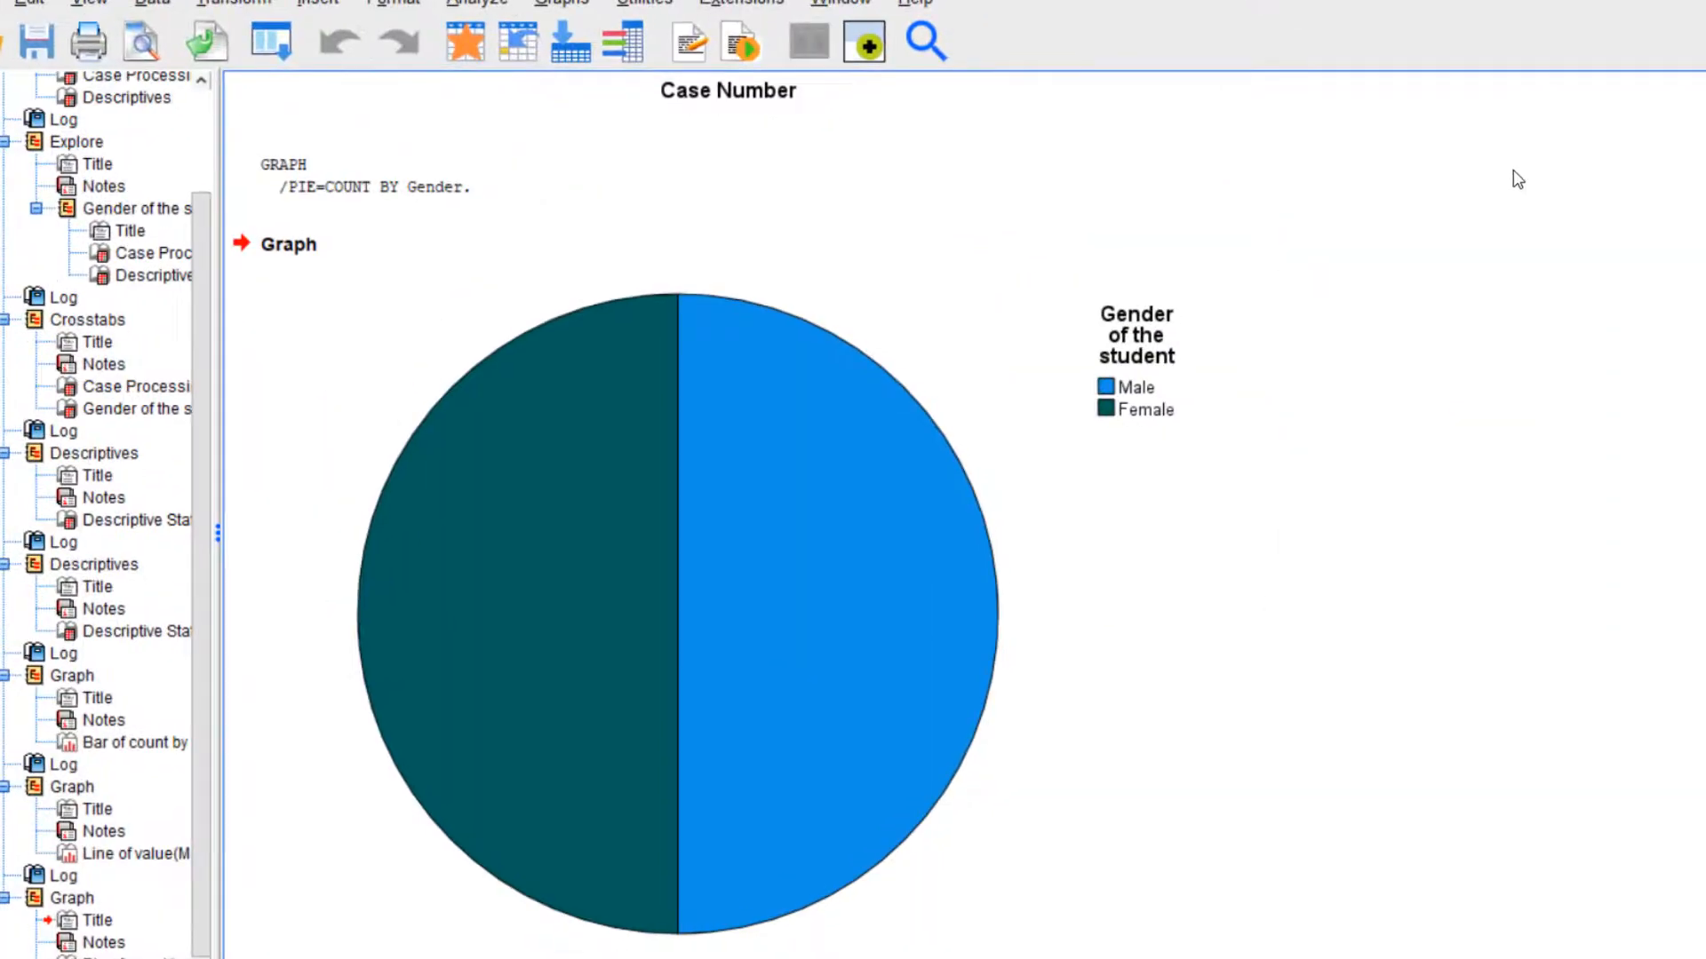
pyautogui.click(954, 302)
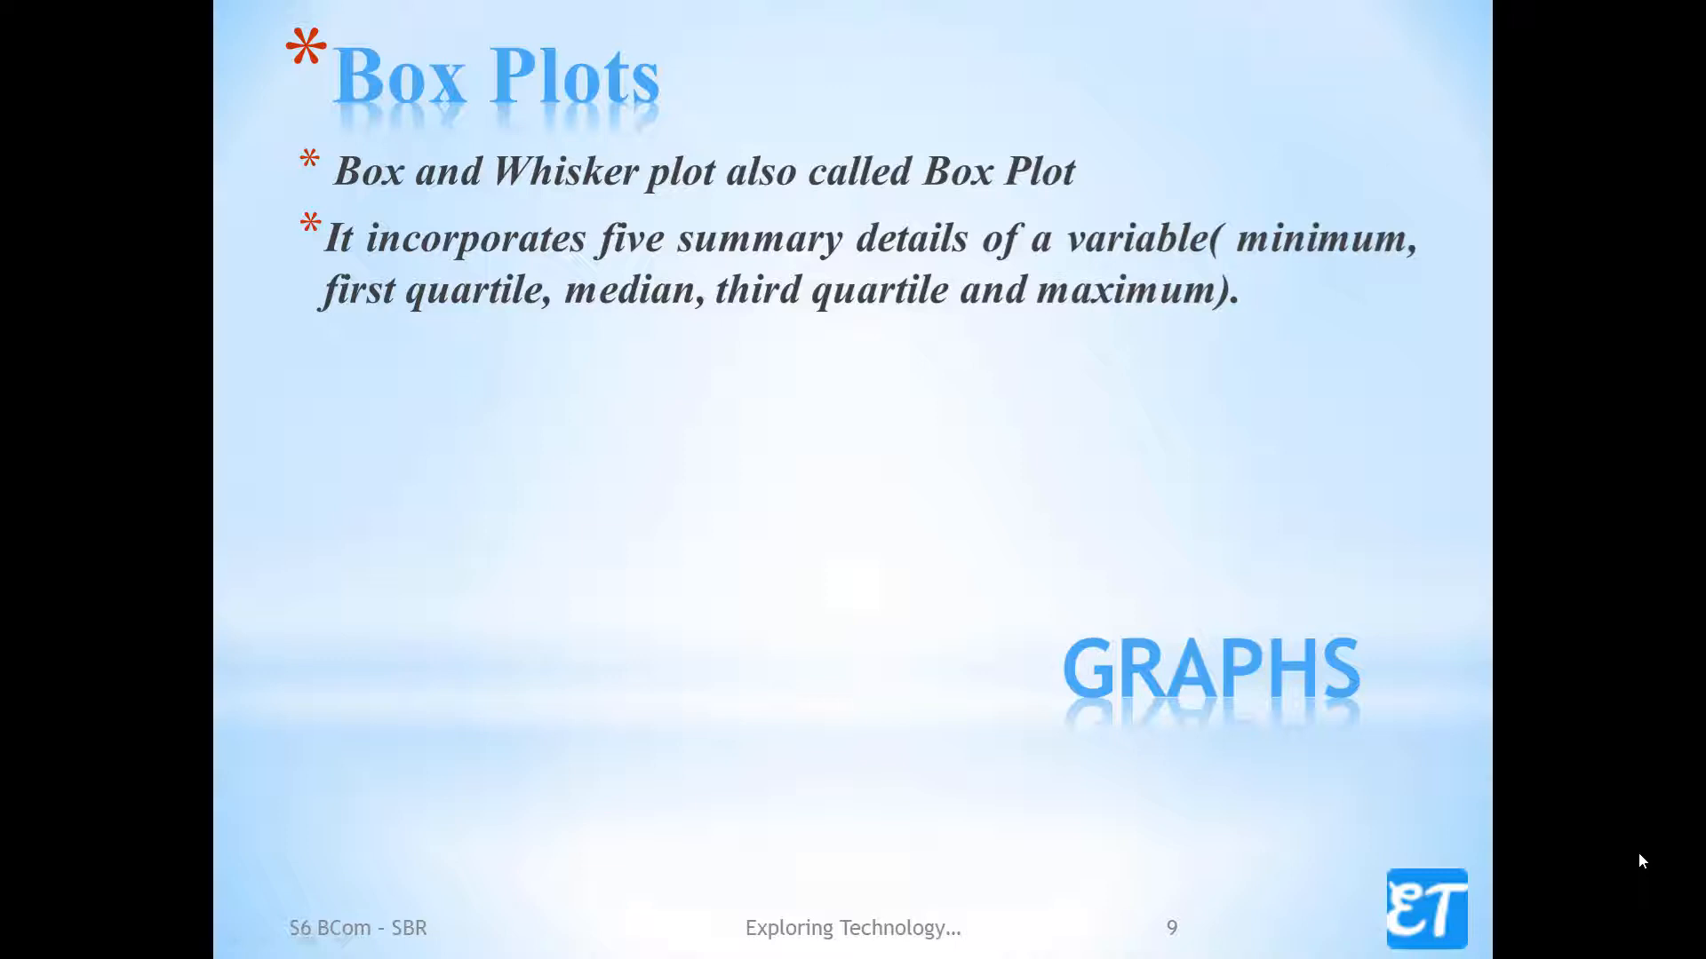
# Start defining a legacy simple boxplot from the student data using summaries of separate variables
pyautogui.click(1640, 619)
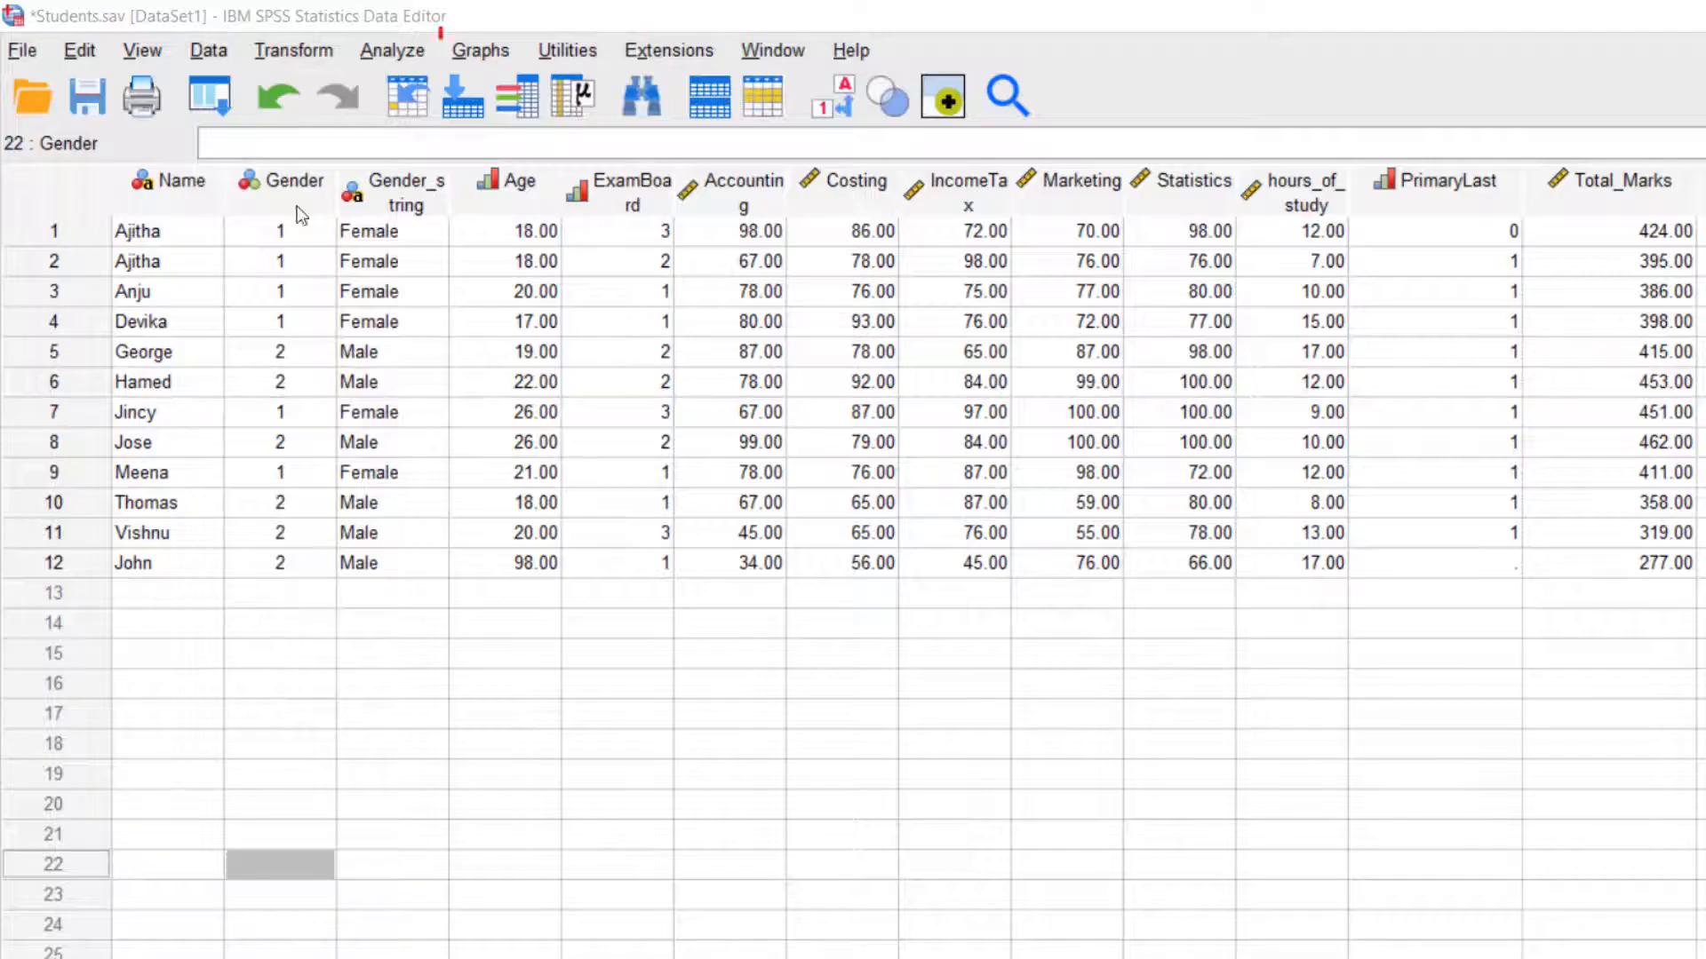
pyautogui.click(480, 50)
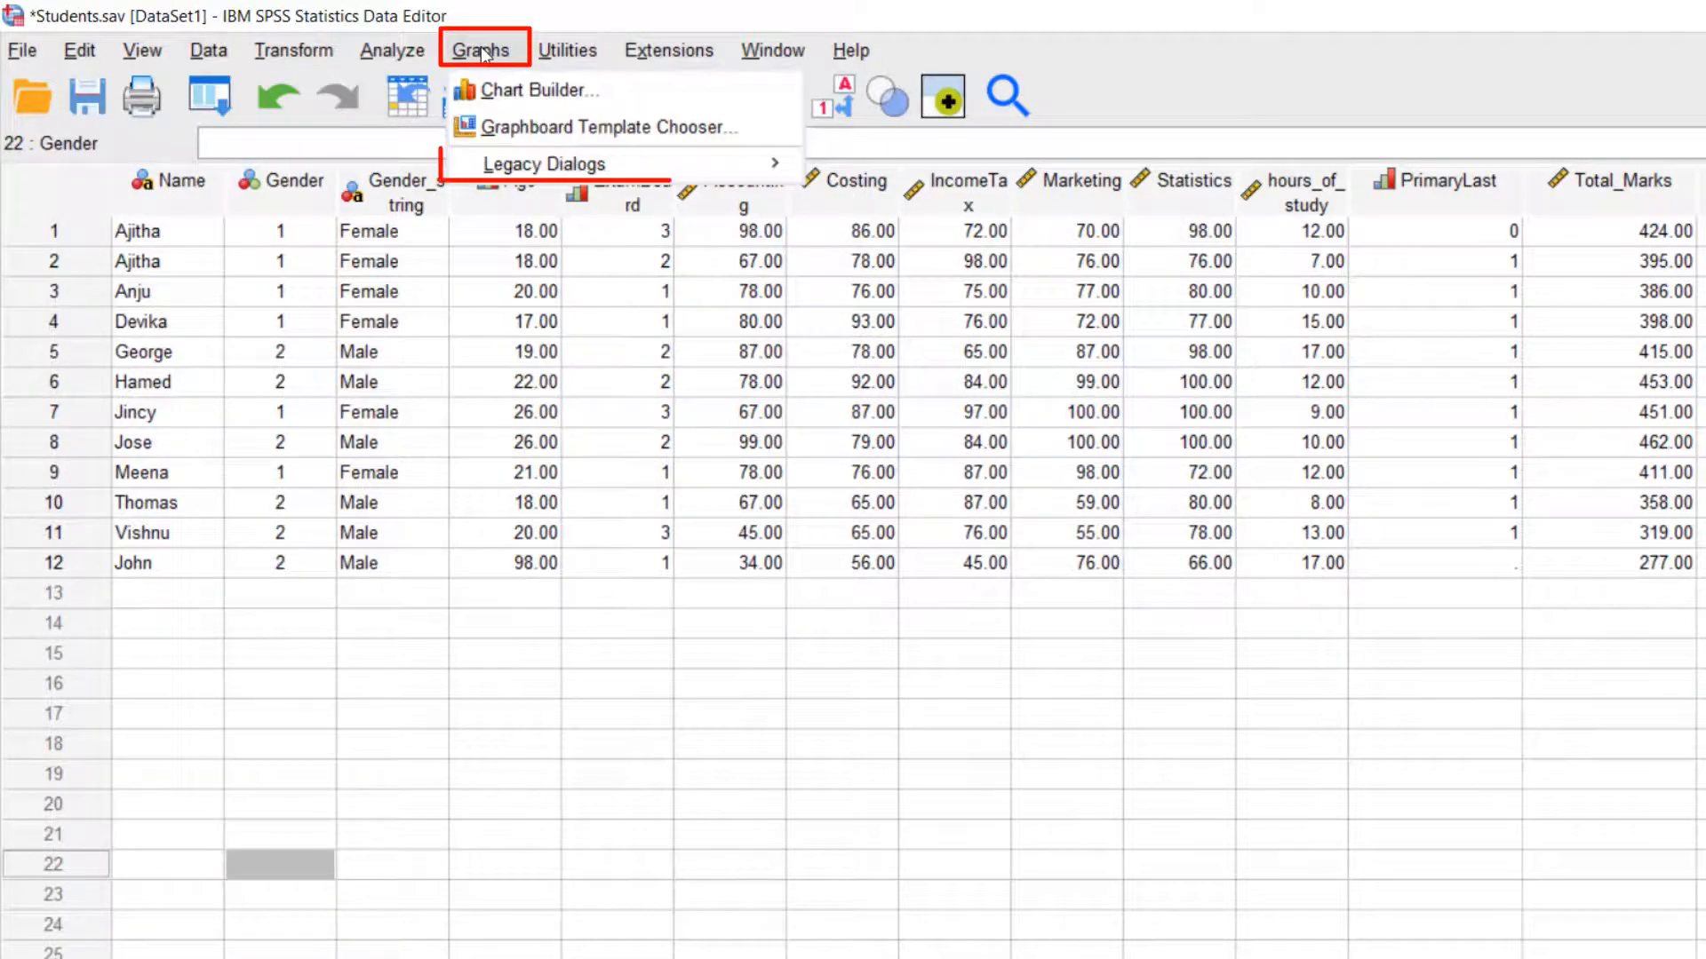
pyautogui.moveTo(520, 170)
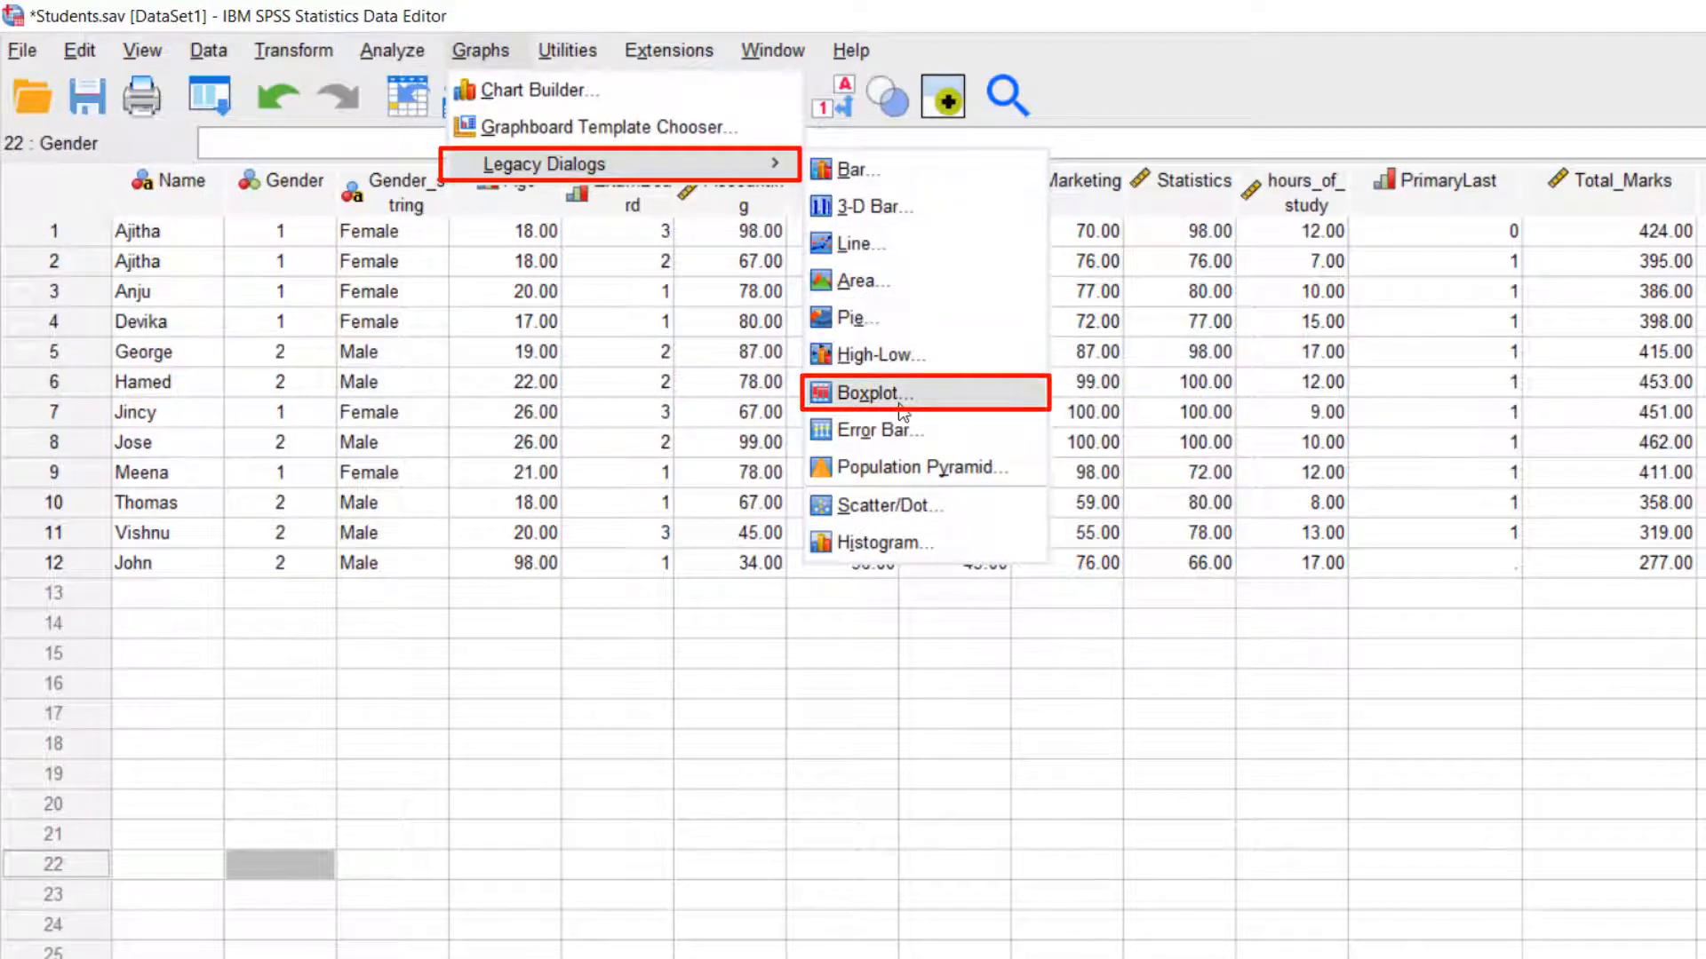
pyautogui.click(962, 411)
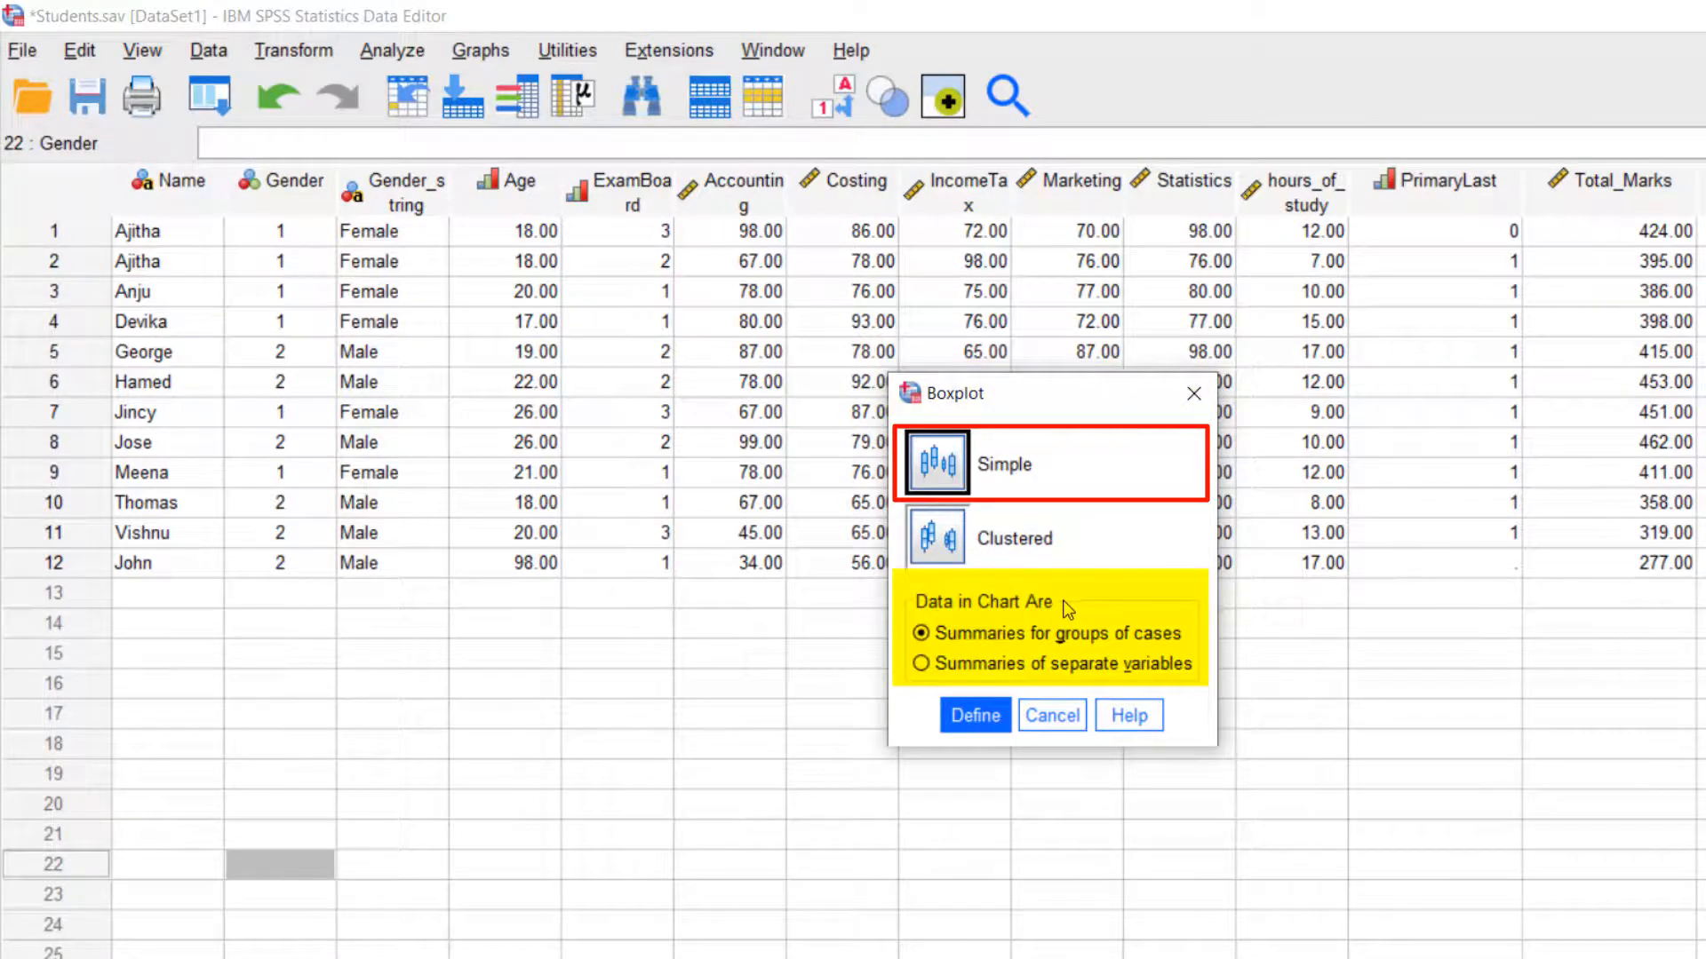
pyautogui.click(1072, 675)
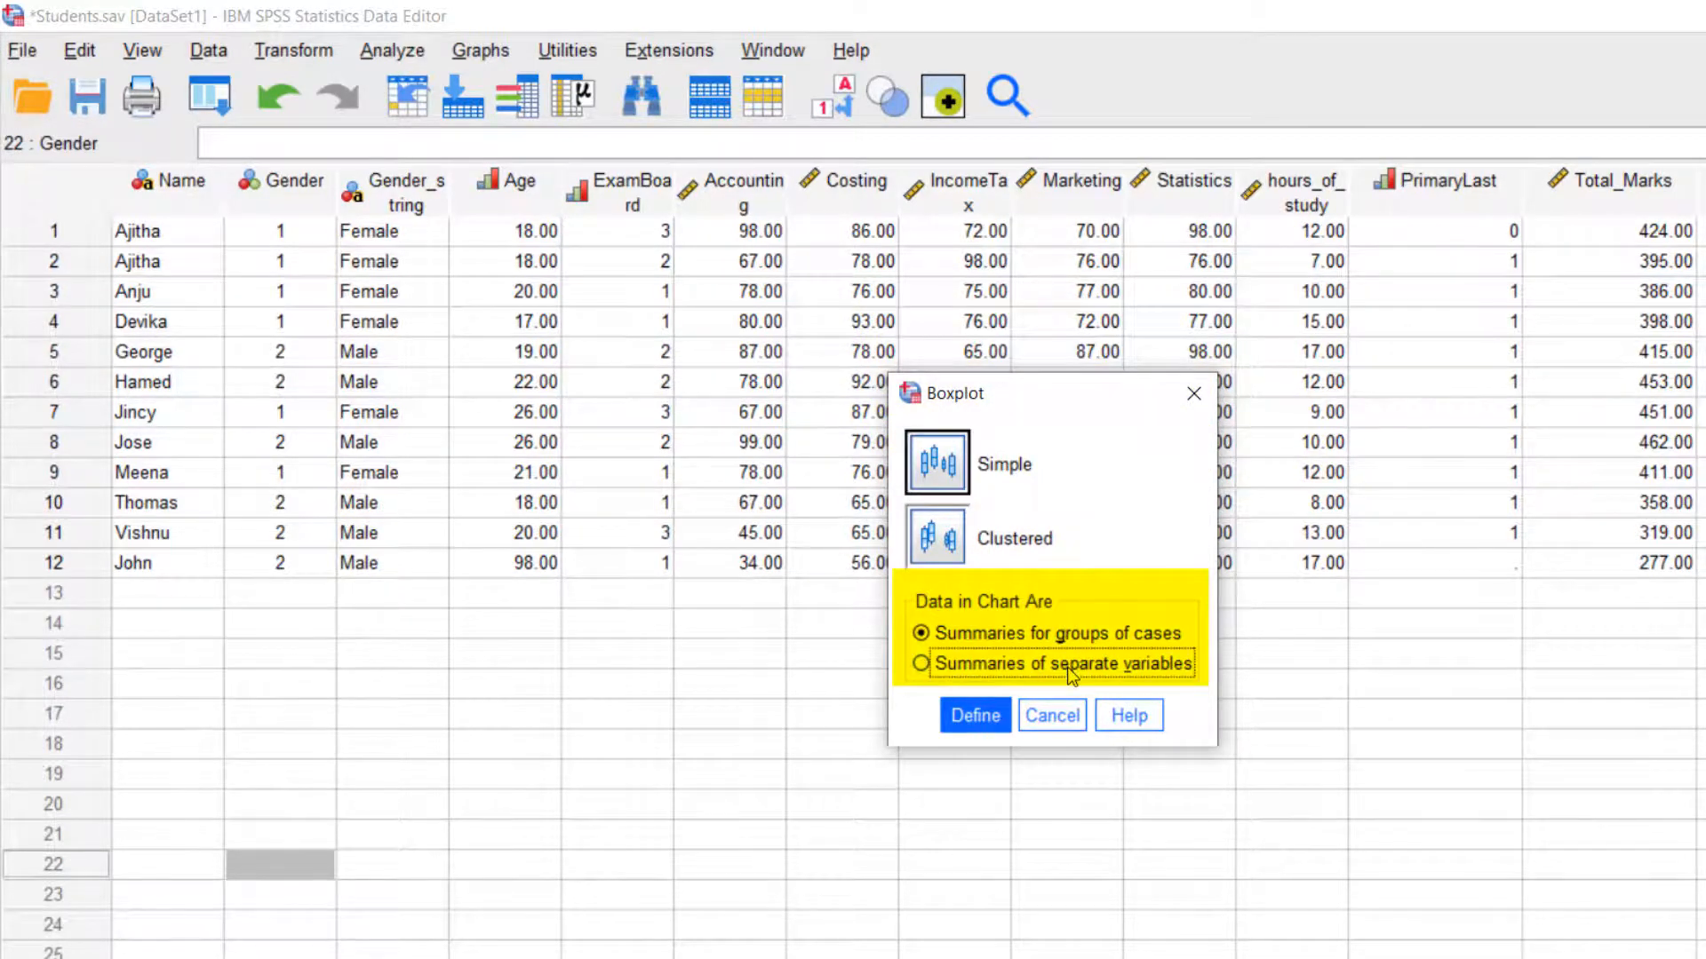
pyautogui.click(994, 717)
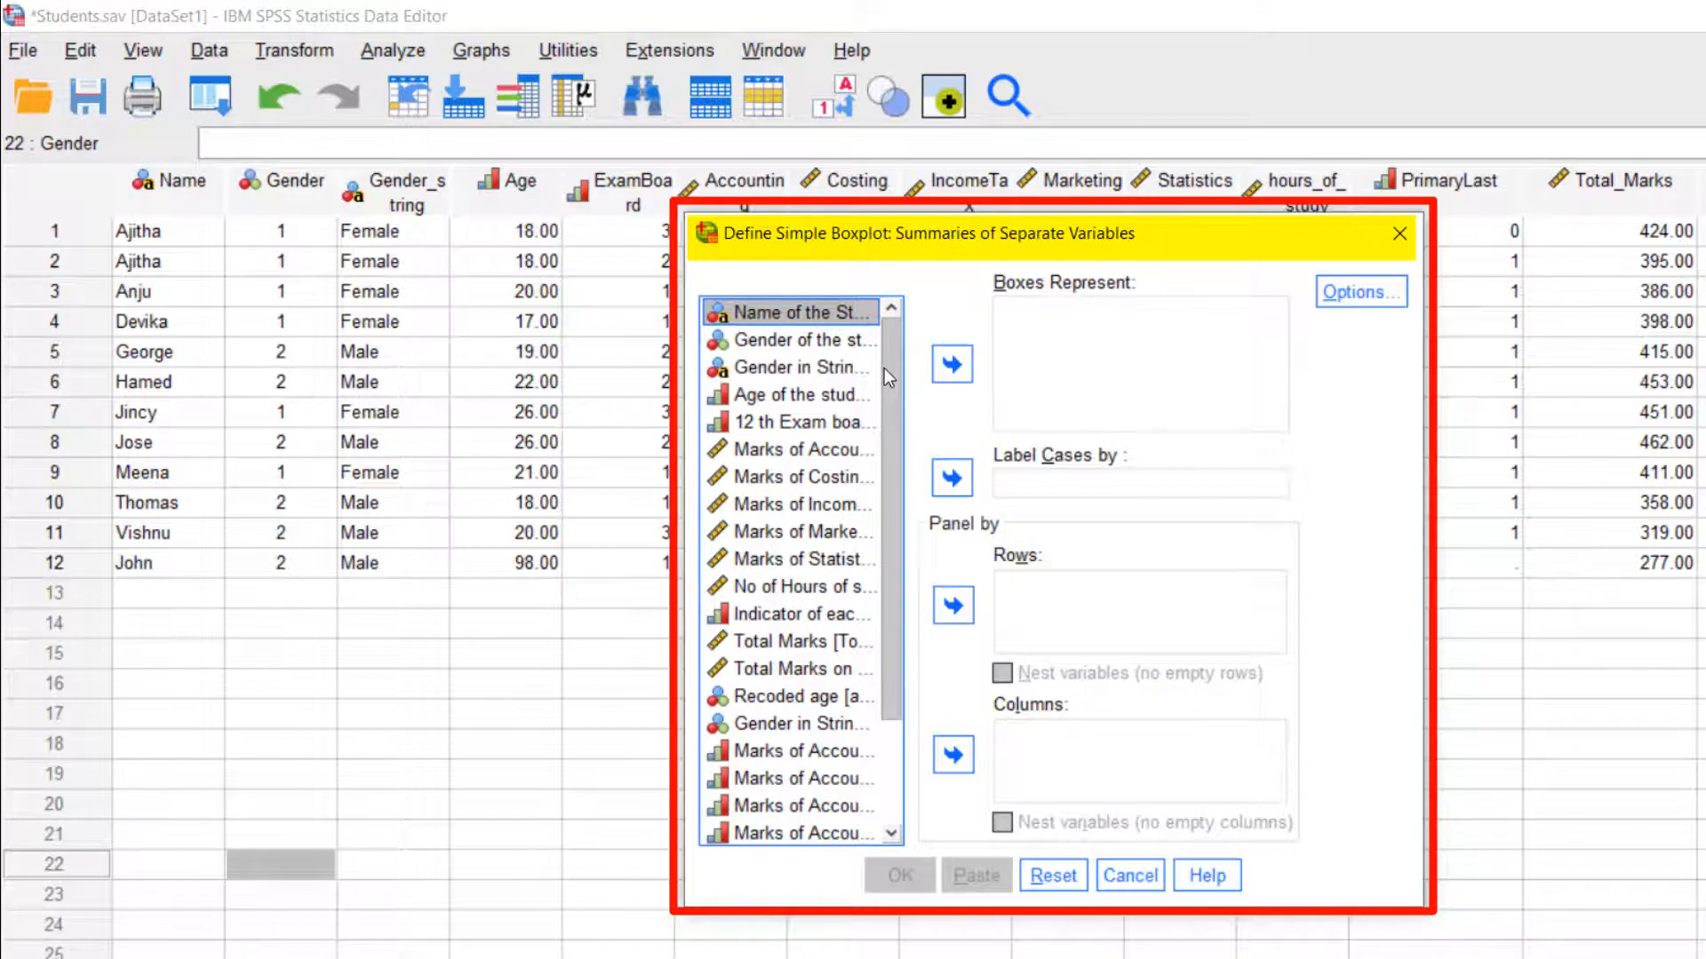
# Generate the boxplot for Marks of Accounting and view it in the maximized output viewer
pyautogui.click(846, 452)
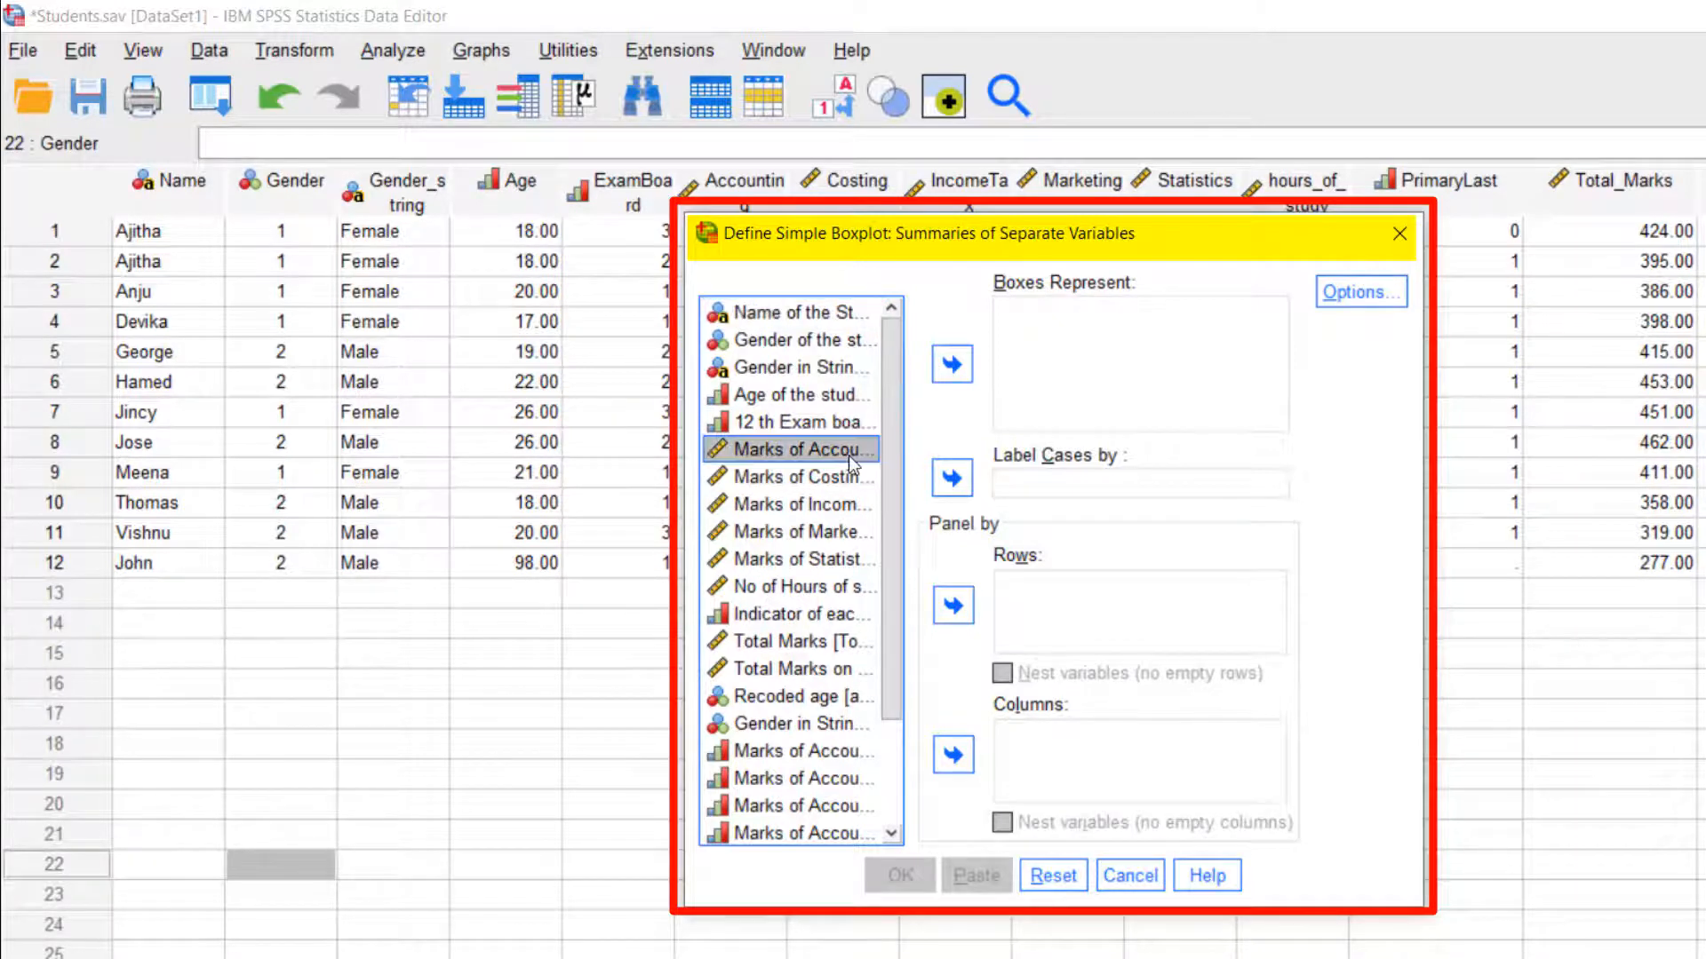
pyautogui.click(949, 351)
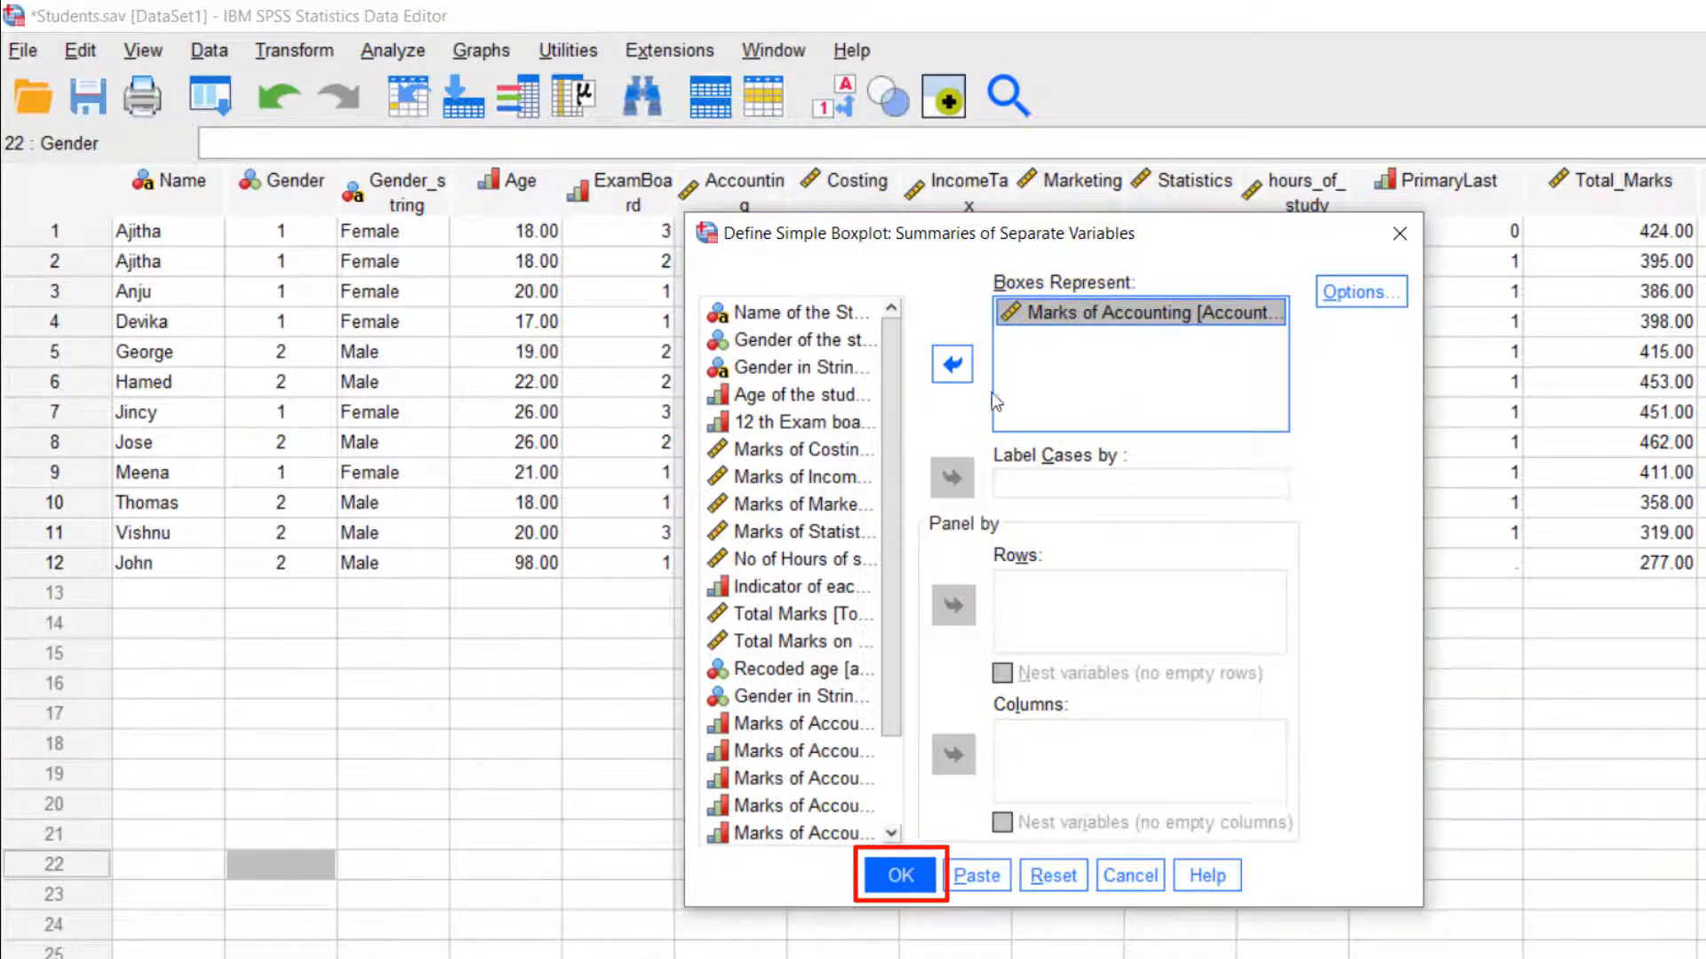
pyautogui.click(903, 876)
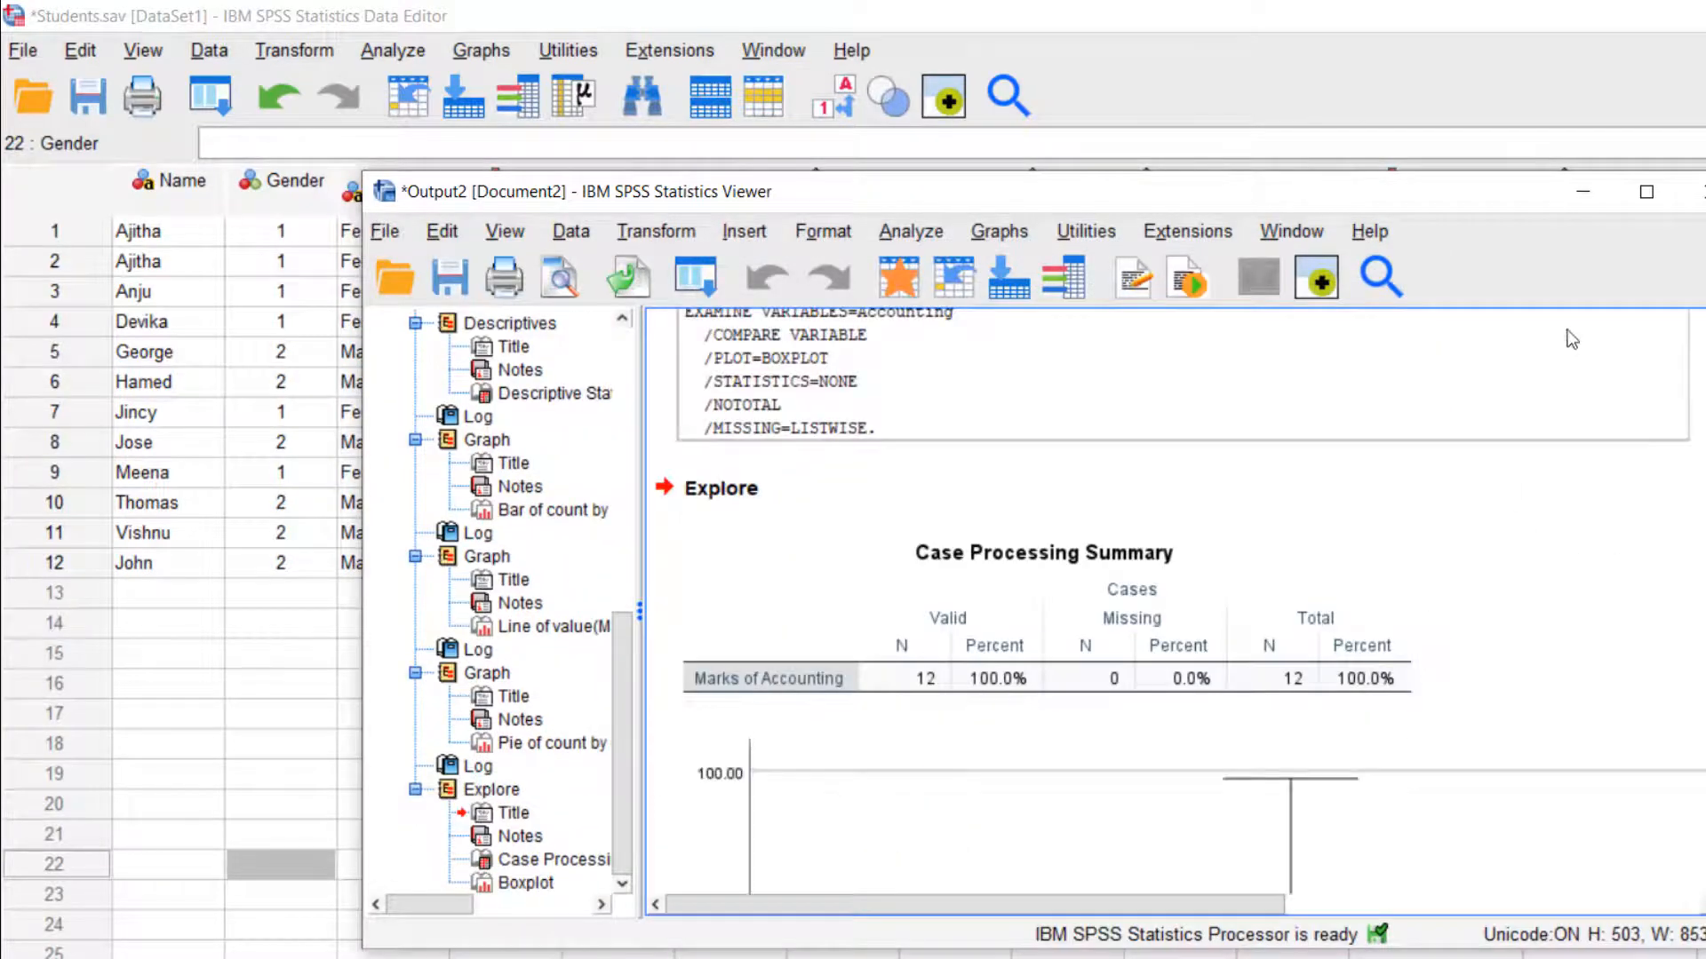
pyautogui.click(1646, 191)
pyautogui.scroll(-3, 1511, 382)
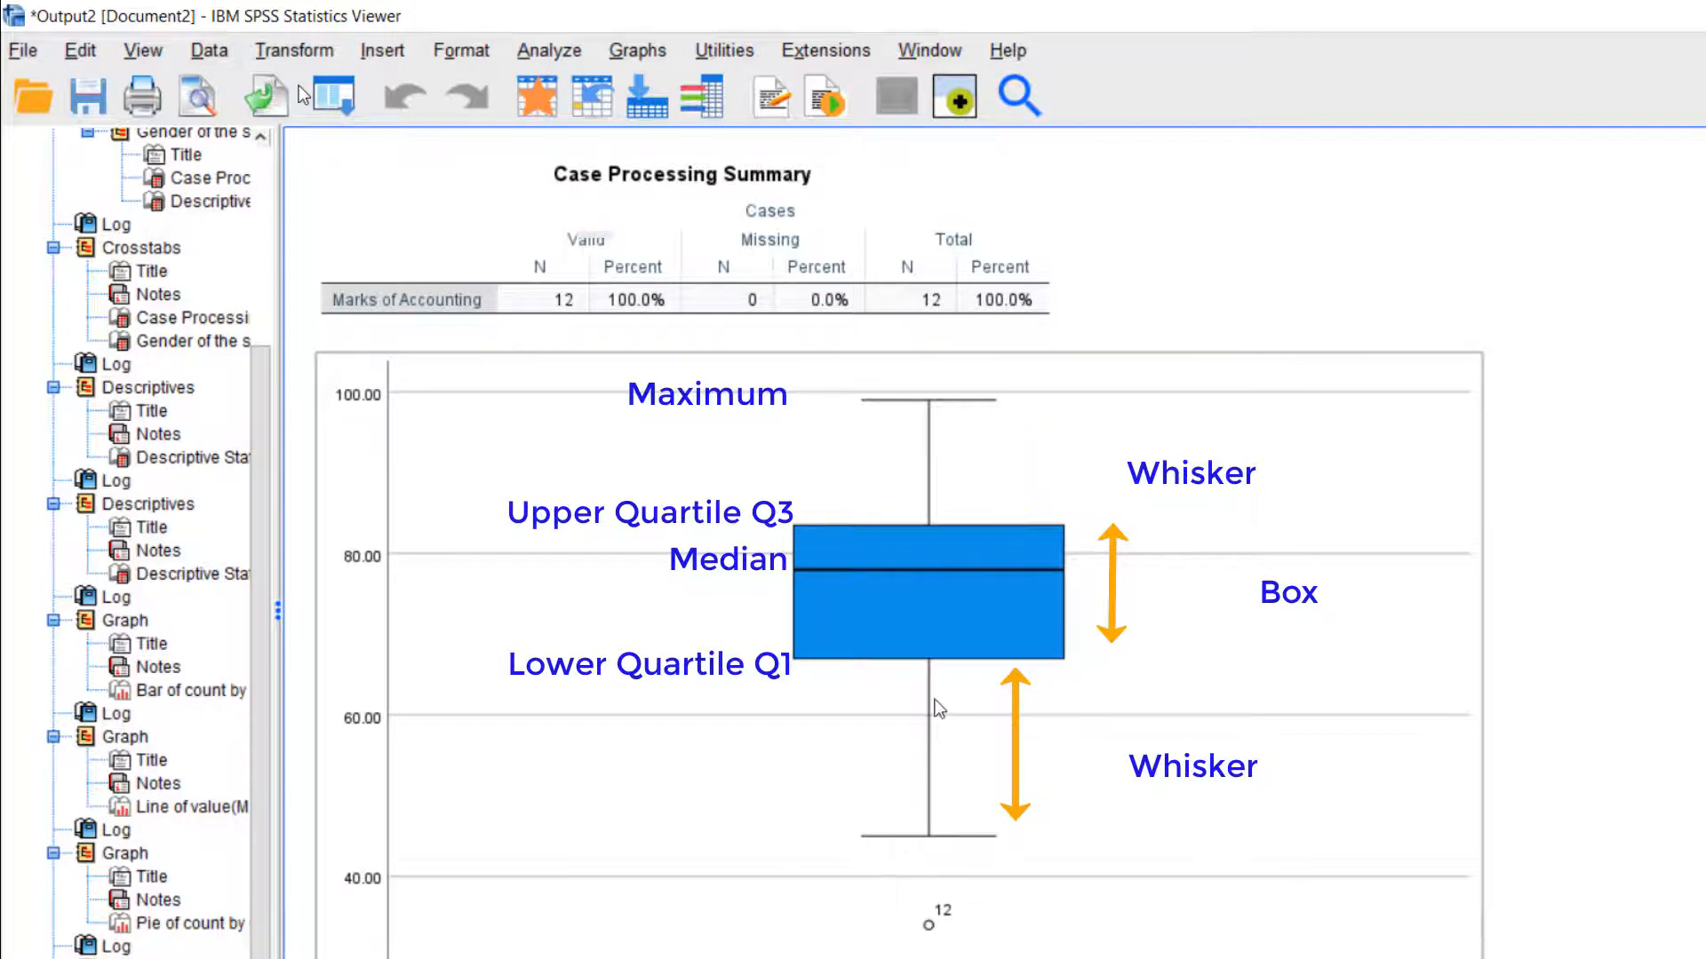
pyautogui.click(936, 625)
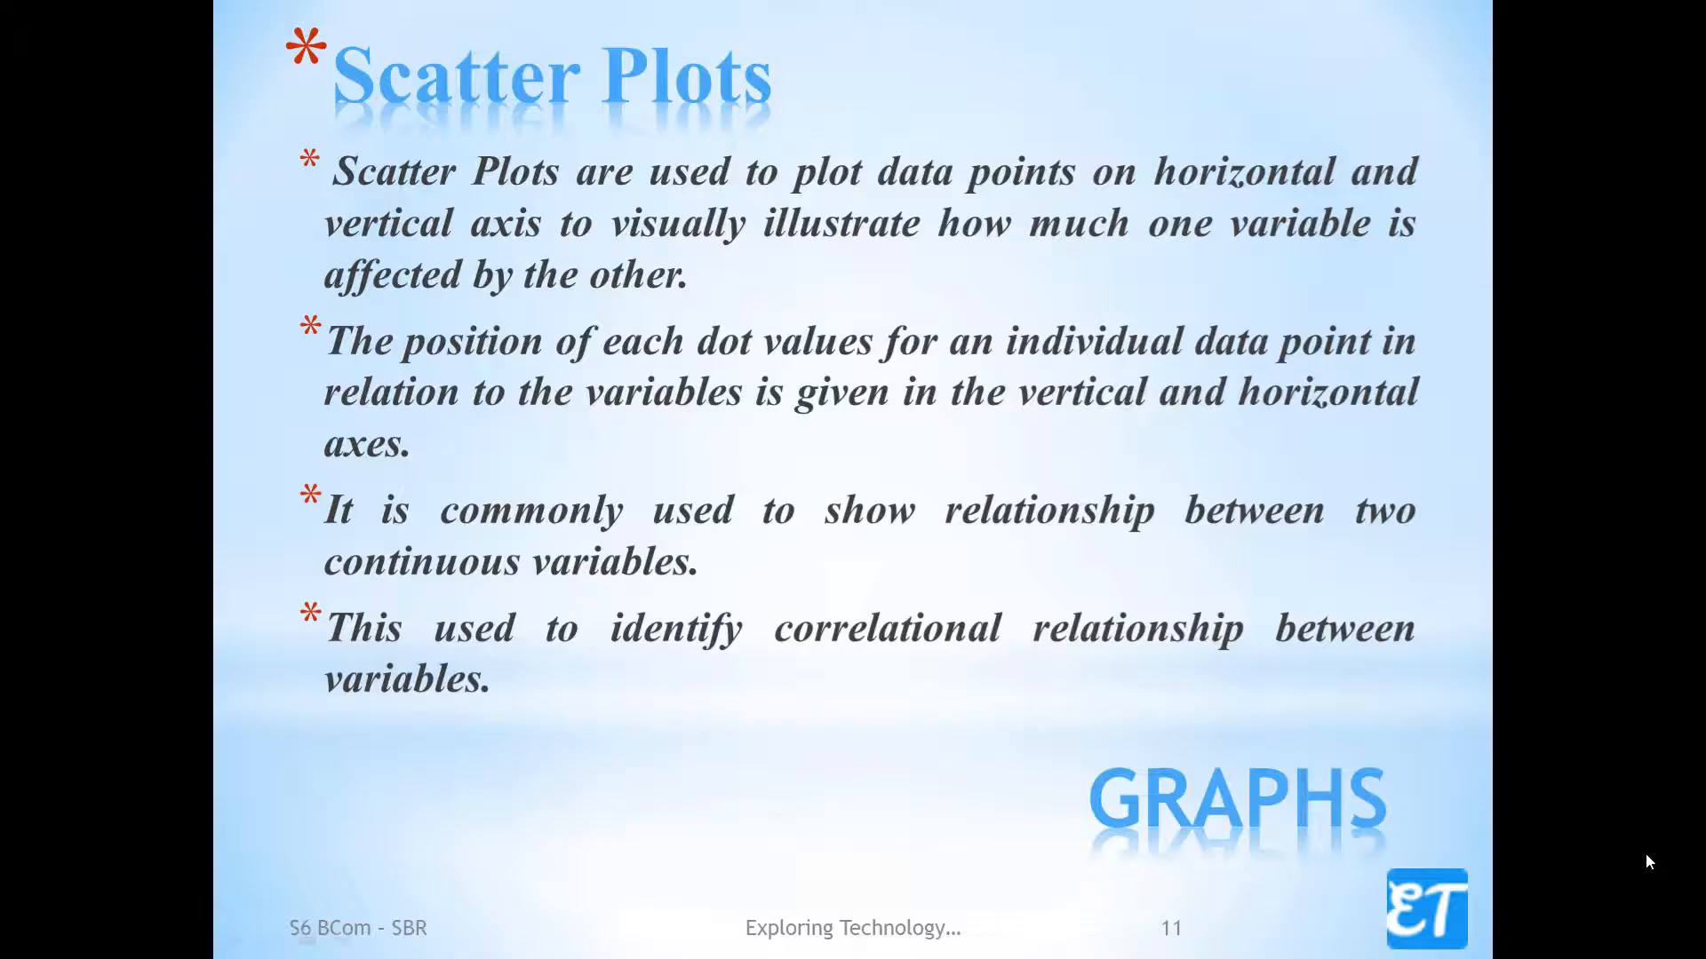